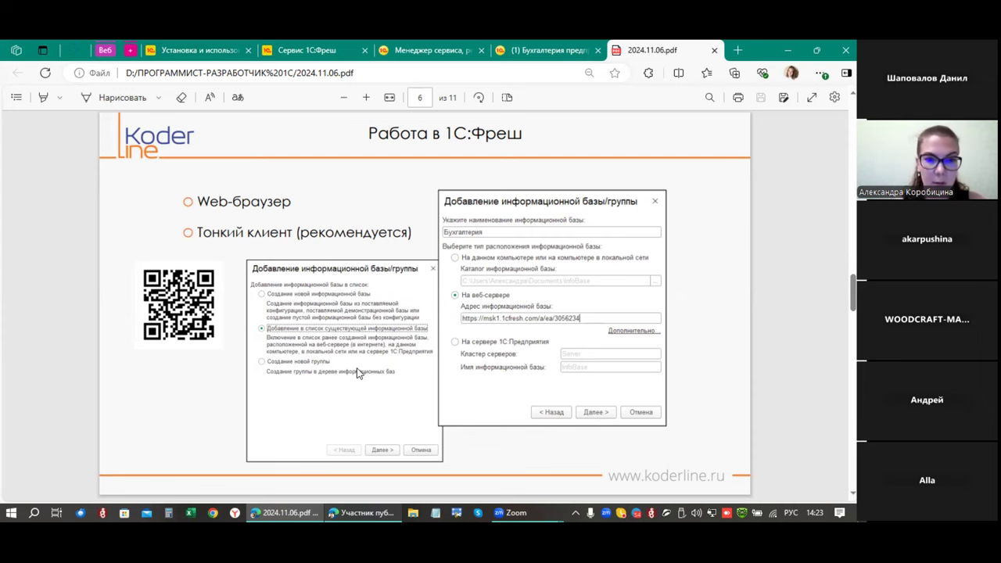
# Step: Consult the 1cfresh.com thin-client article and advance the PDF presentation to page 7 on 1С:Фреш backup
pyautogui.click(225, 43)
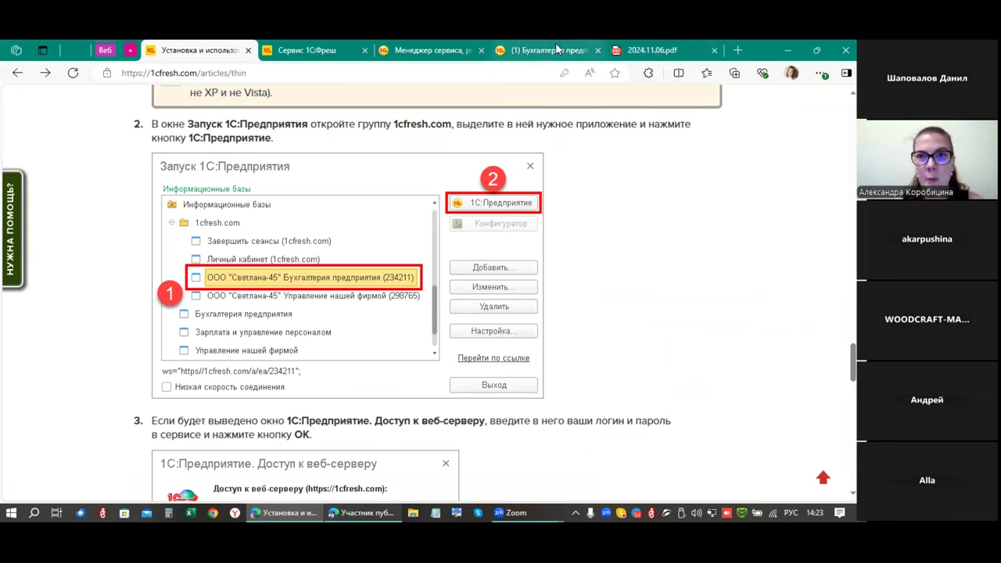
pyautogui.click(637, 48)
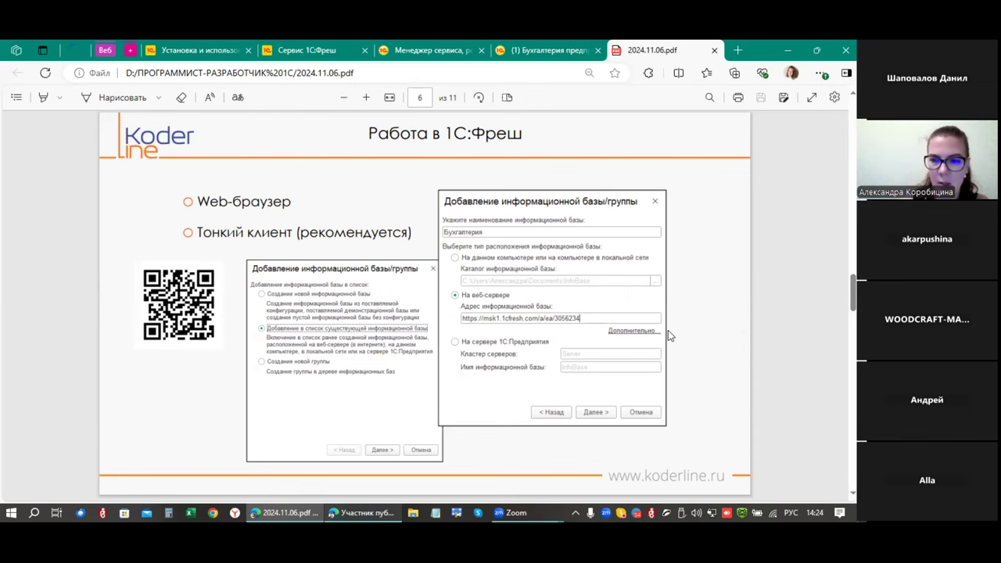
pyautogui.press('pagedown')
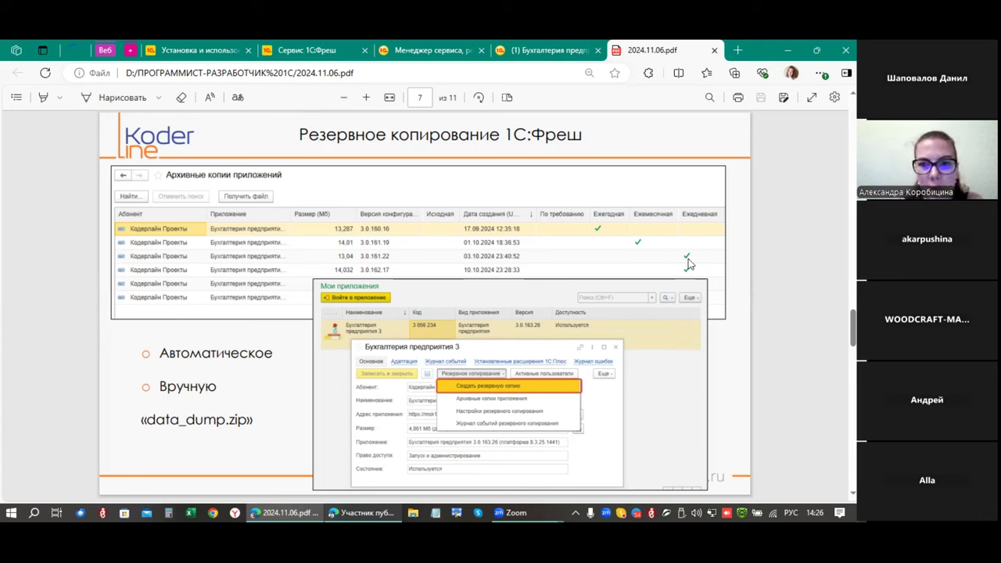
# Step: Open the application archive copies in the service manager and examine which are yearly, monthly and daily
pyautogui.click(406, 42)
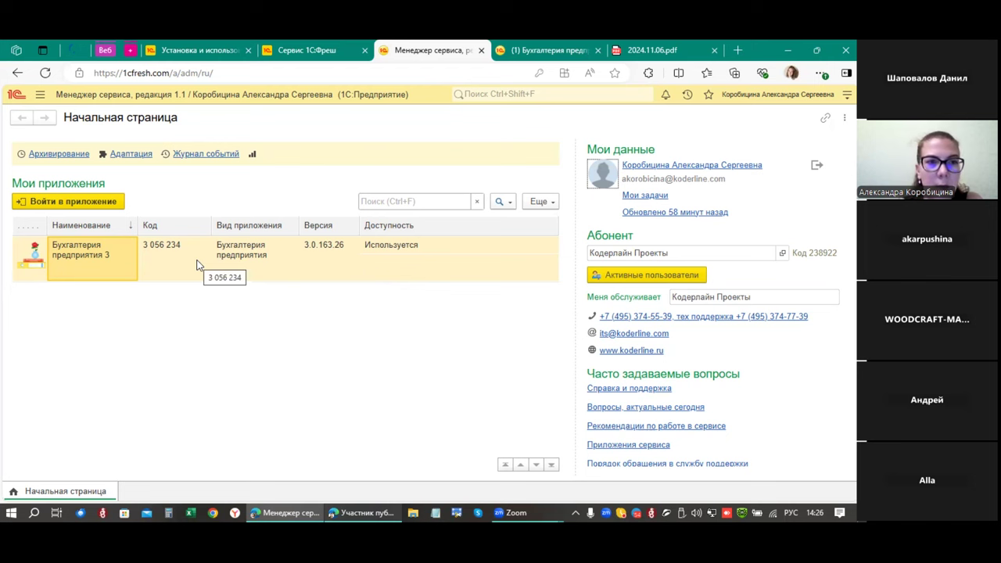
pyautogui.click(53, 156)
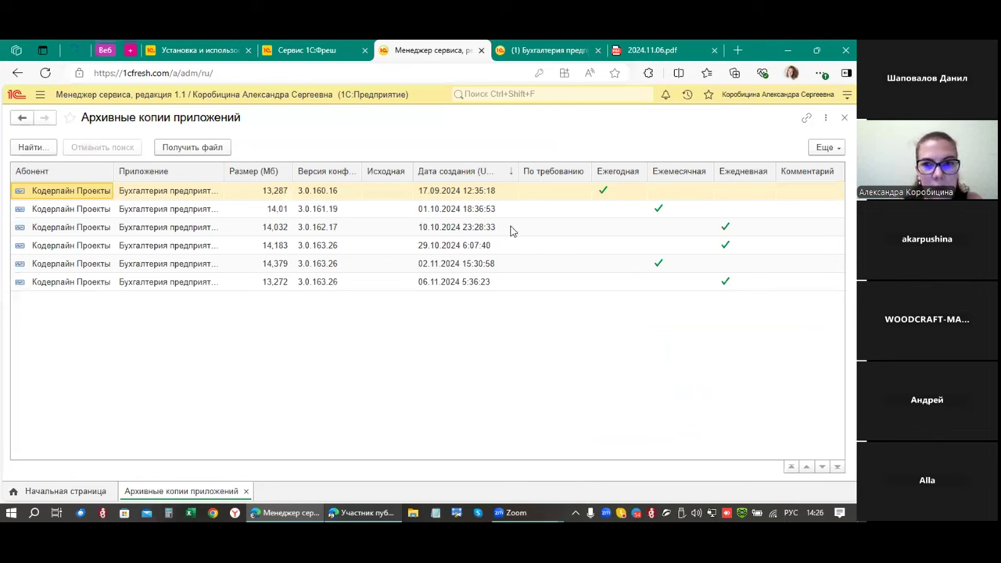
pyautogui.click(614, 196)
pyautogui.press('Down')
pyautogui.press('Down')
pyautogui.press('Down')
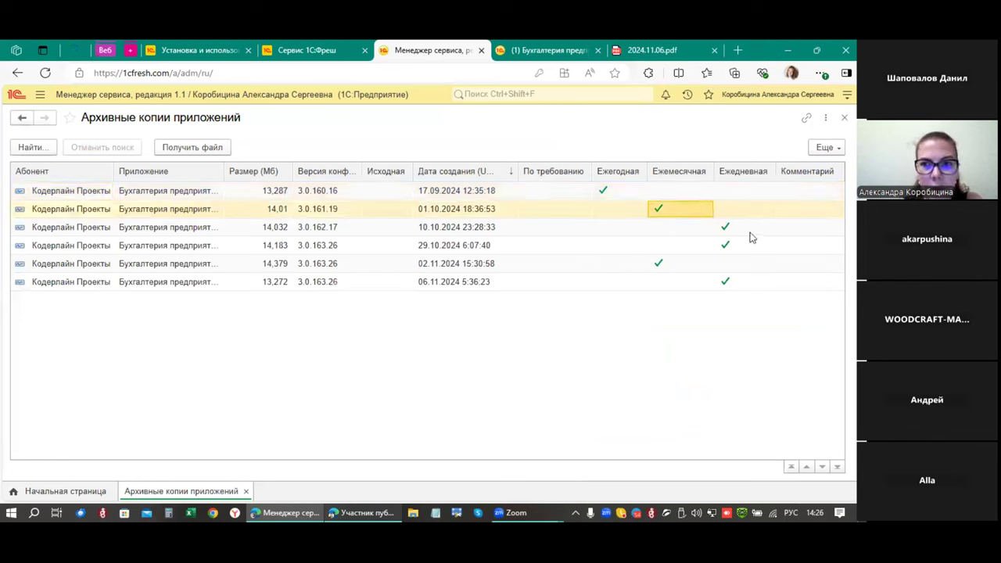
pyautogui.click(658, 268)
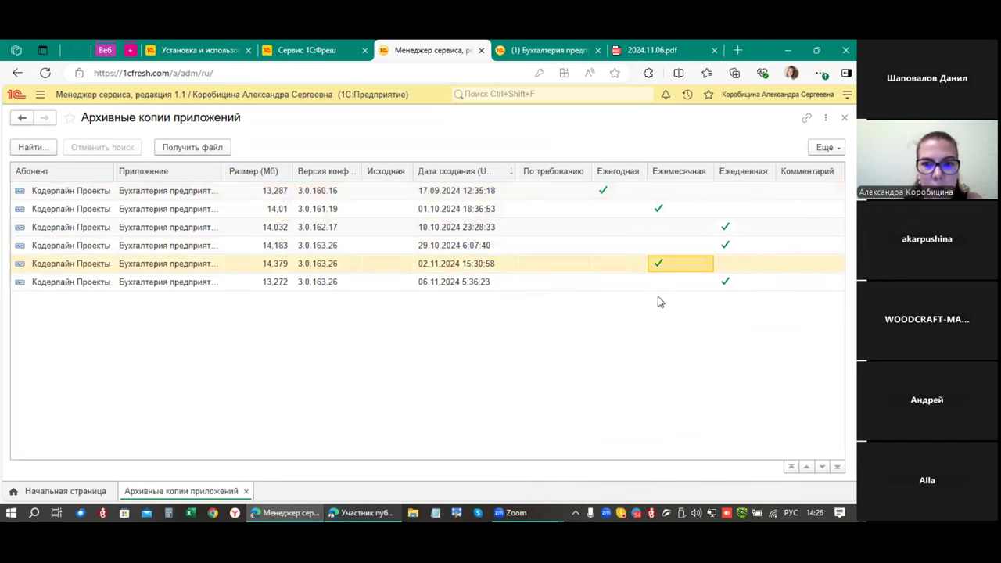
pyautogui.click(738, 283)
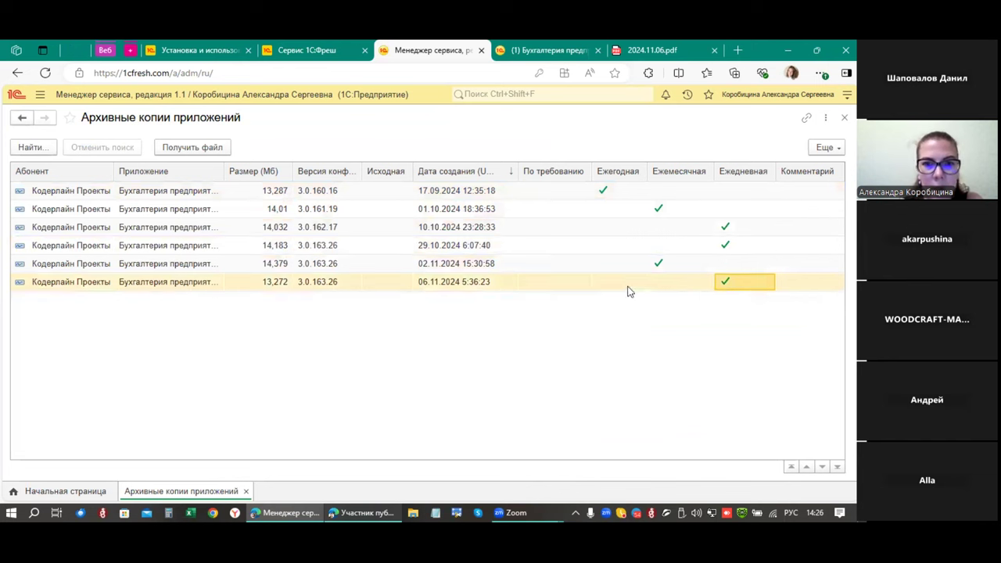
# Step: Compare the creation dates of the October and November monthly archive copies
pyautogui.click(455, 266)
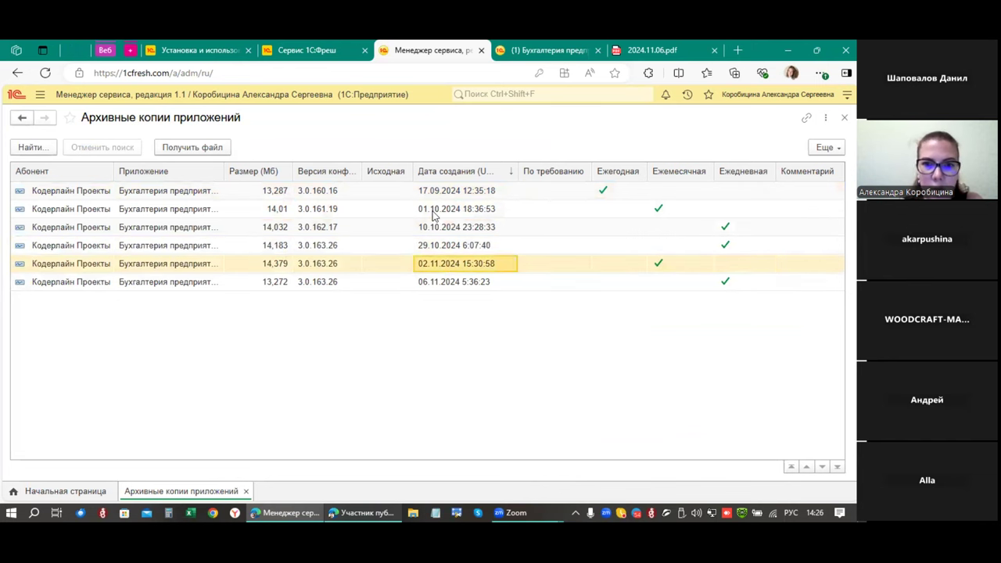
pyautogui.click(435, 214)
pyautogui.click(443, 268)
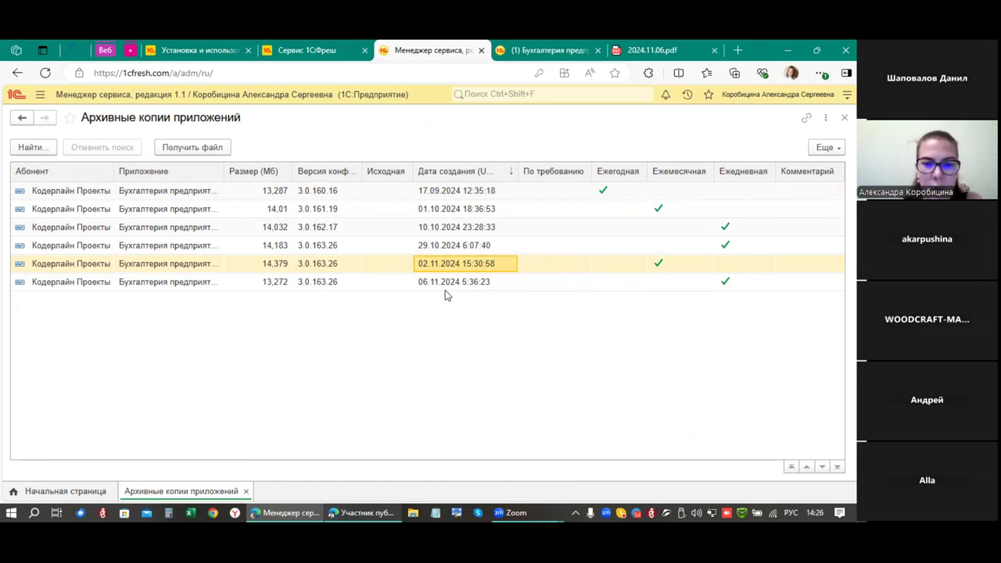
pyautogui.click(668, 270)
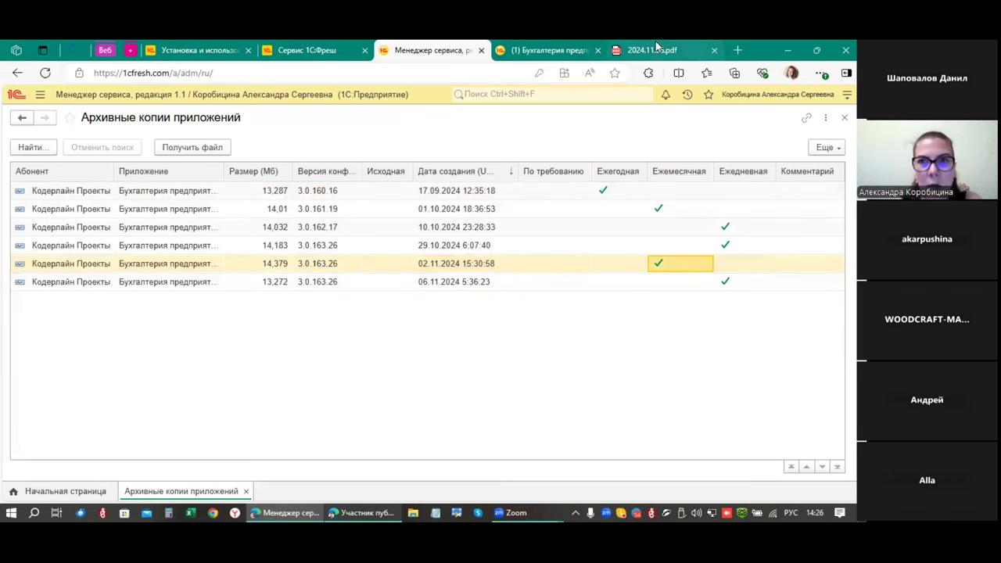
# Step: Check the backup slide in the presentation and select the archive copy dated 10.10.2024 in the service manager
pyautogui.click(604, 49)
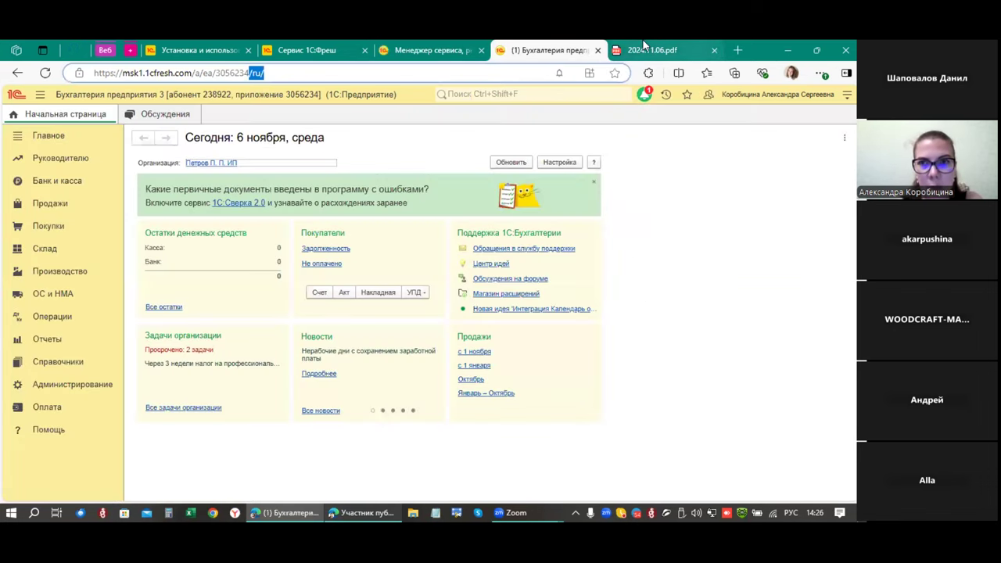
pyautogui.click(643, 48)
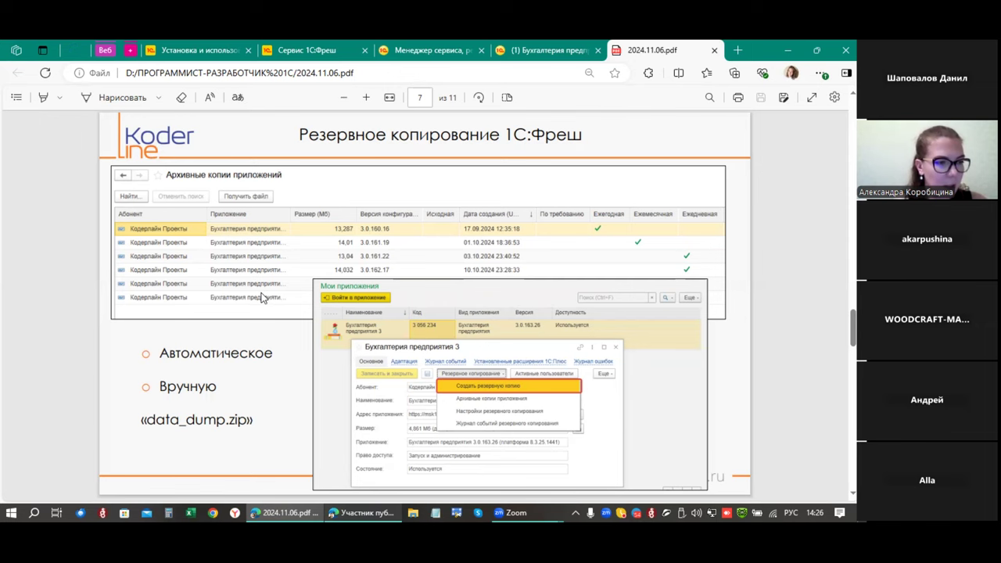
pyautogui.click(434, 48)
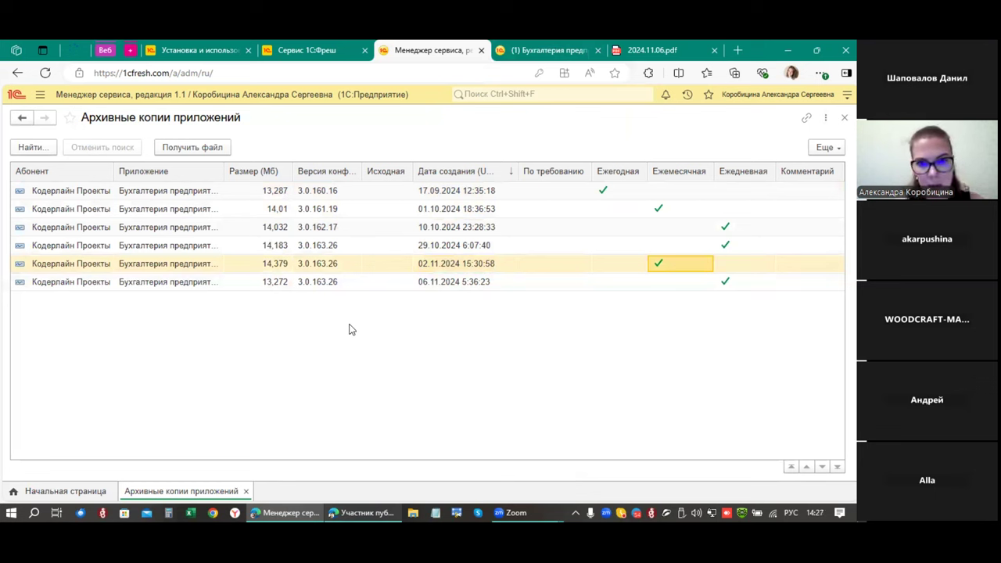
pyautogui.click(439, 227)
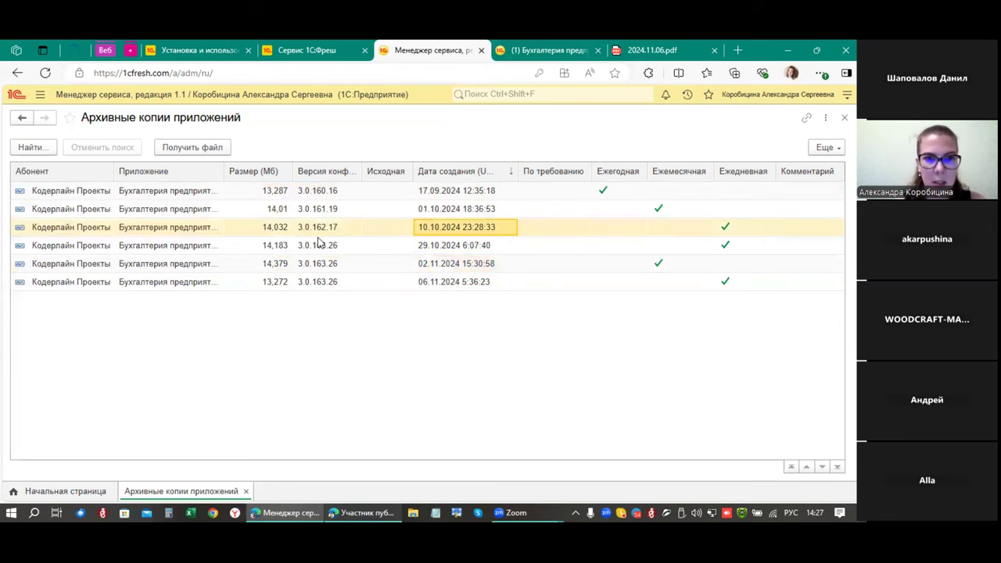
pyautogui.click(281, 228)
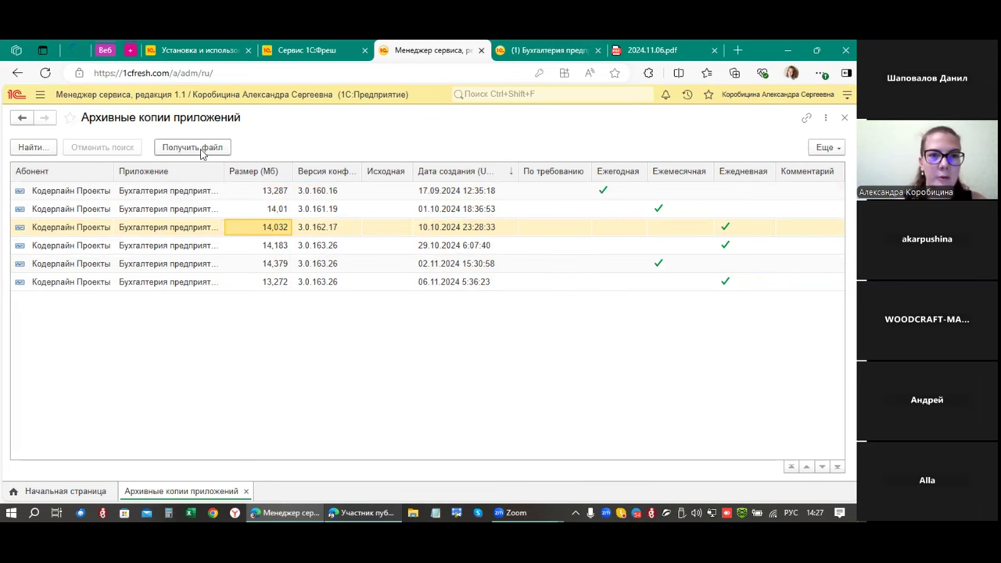
# Step: Select the archive copy dated 06.11.2024 in the service manager and widen the Абонент column
pyautogui.click(649, 49)
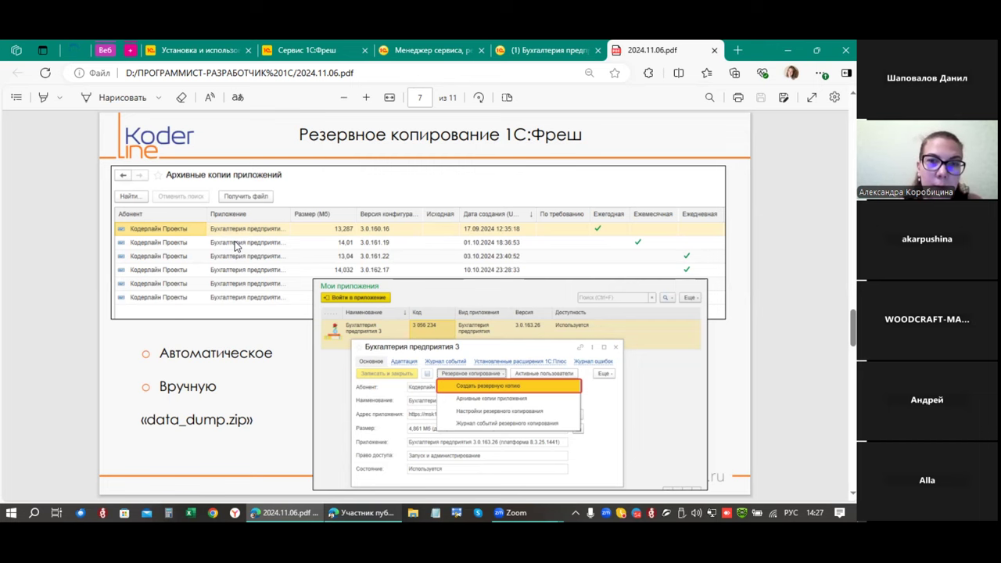
pyautogui.click(554, 49)
pyautogui.click(438, 49)
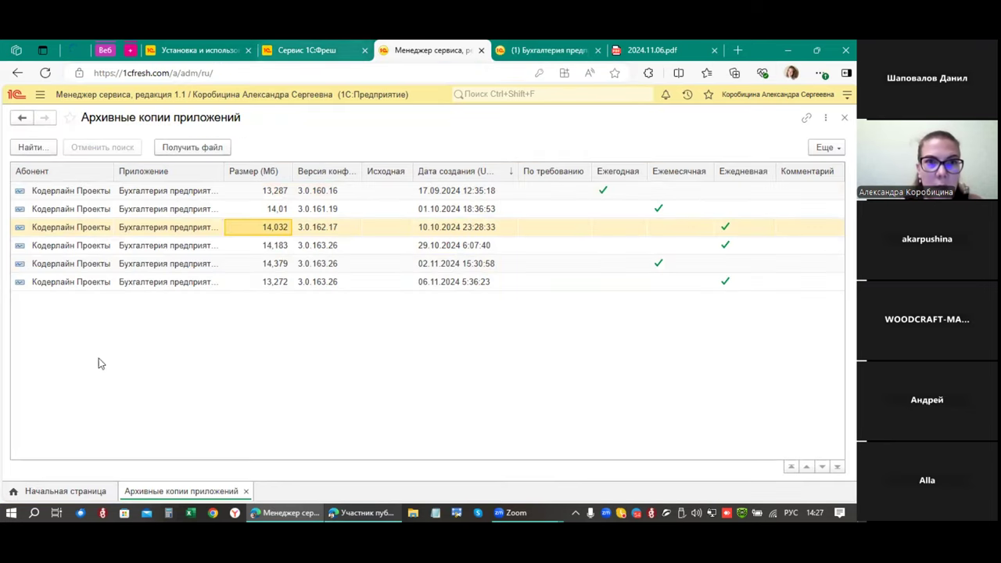
pyautogui.click(65, 491)
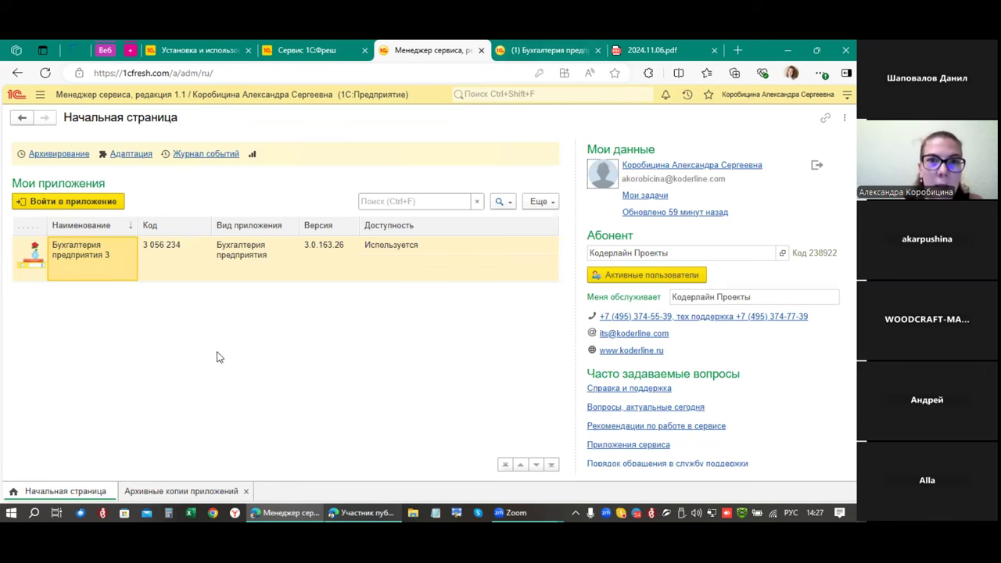
pyautogui.click(209, 491)
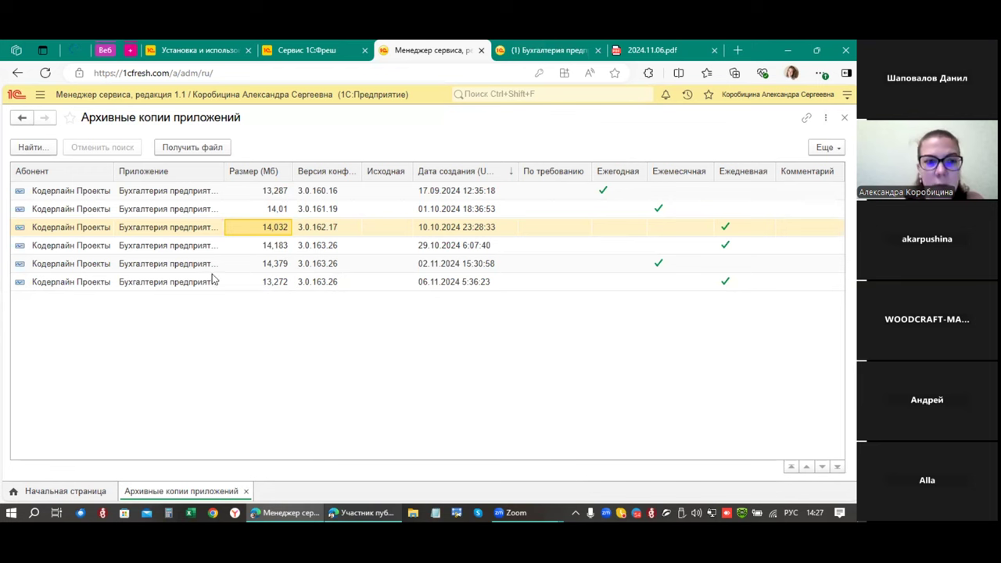
pyautogui.click(200, 287)
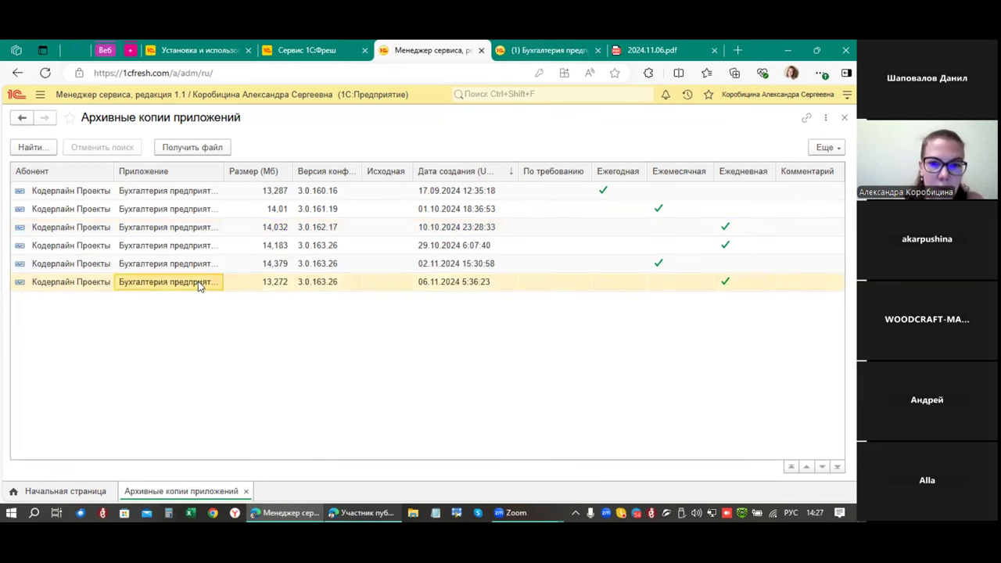
pyautogui.moveTo(114, 171)
pyautogui.mouseDown()
pyautogui.moveTo(146, 171)
pyautogui.moveTo(133, 170)
pyautogui.mouseUp()
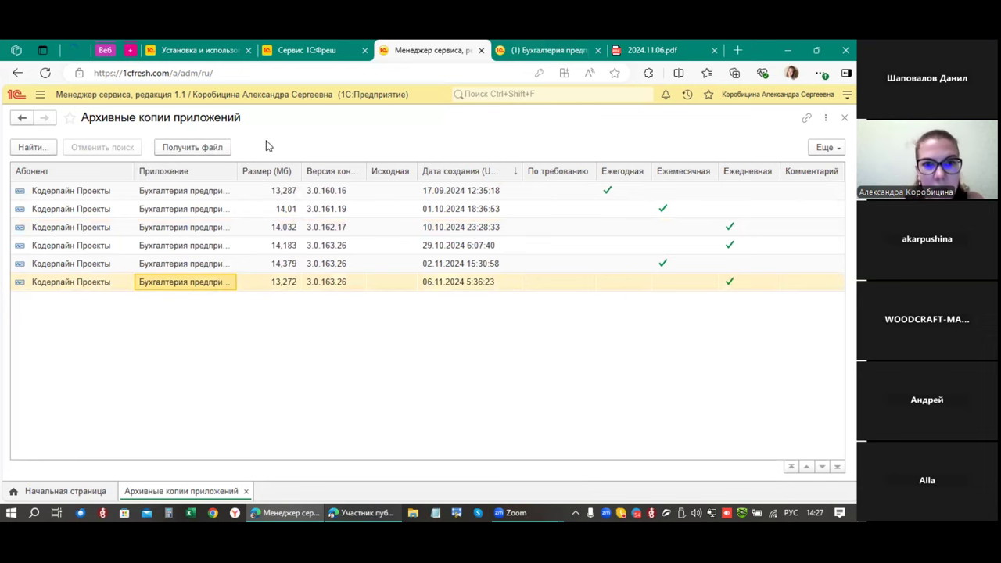
# Step: Return to the service manager's start page and inspect the commands available for the Бухгалтерия предприятия 3 application
pyautogui.click(67, 487)
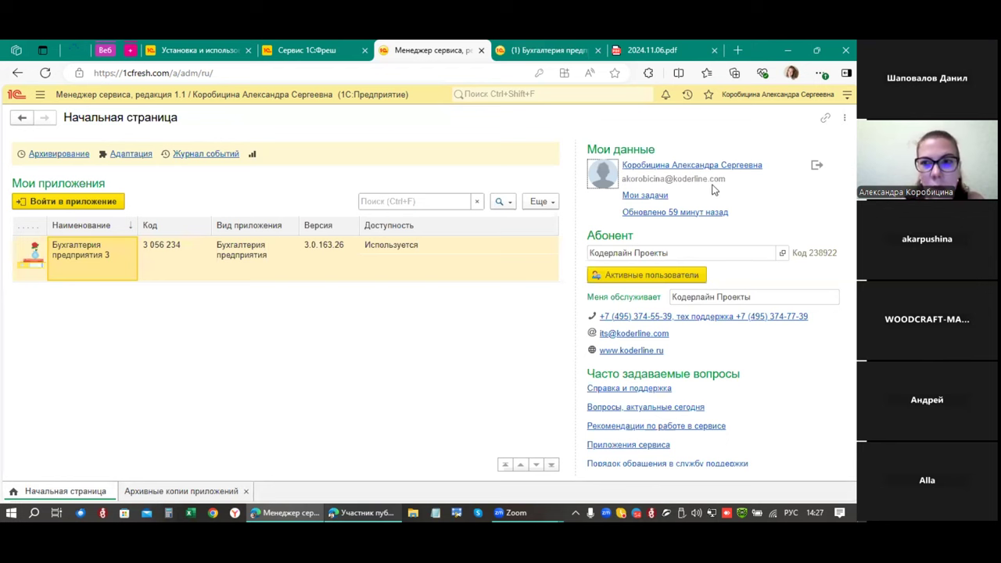
pyautogui.click(178, 488)
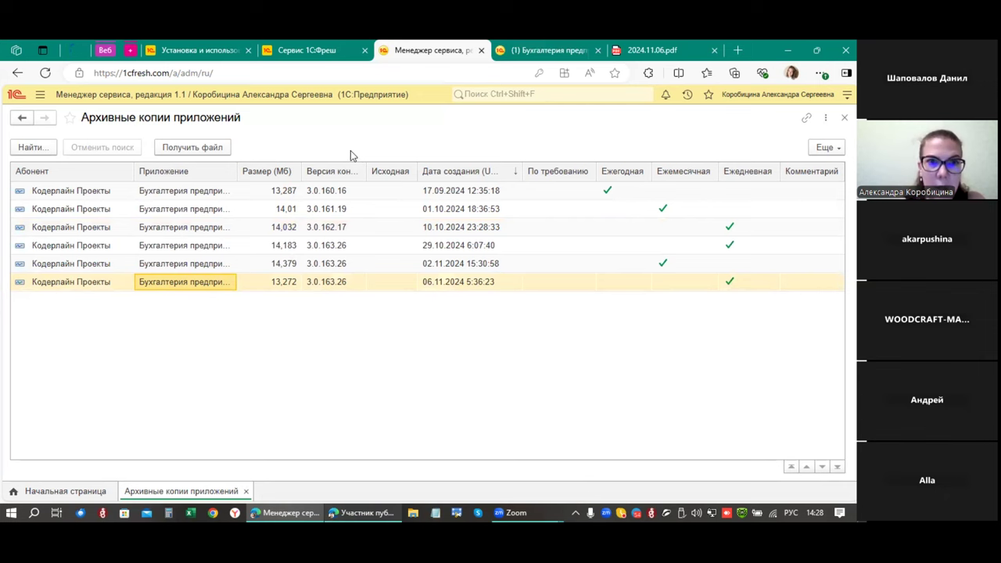
pyautogui.click(84, 489)
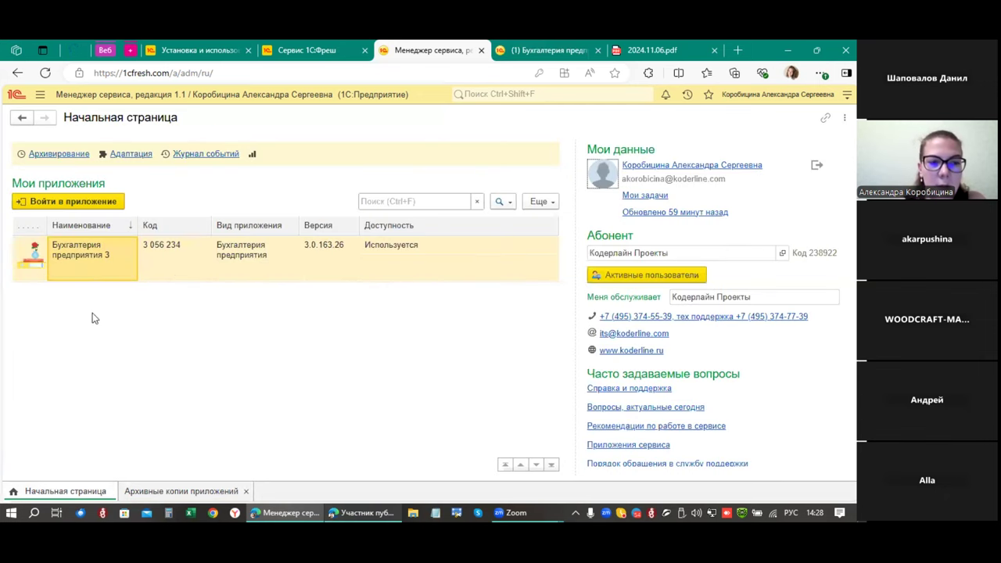
pyautogui.click(186, 269)
pyautogui.click(110, 260)
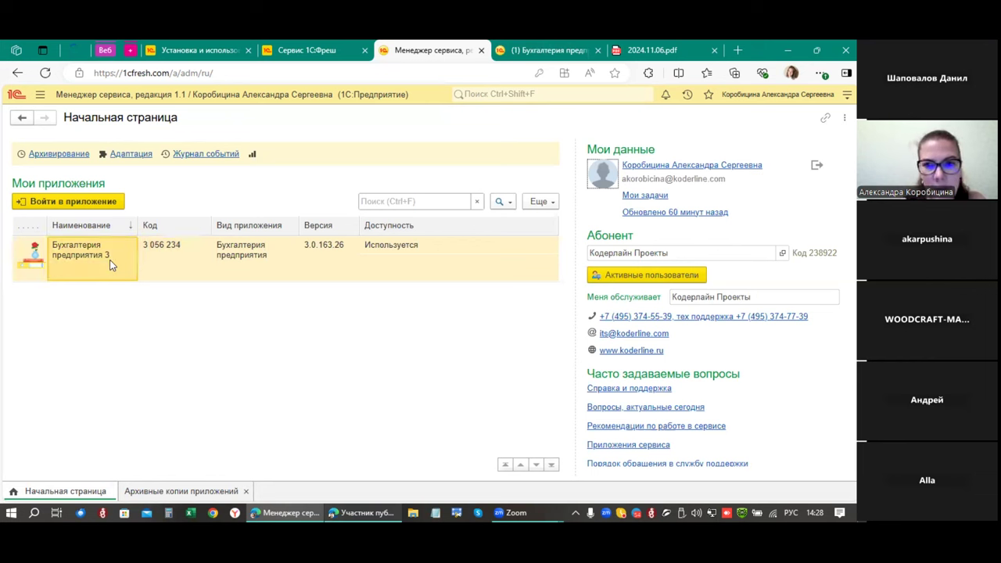
pyautogui.click(153, 253)
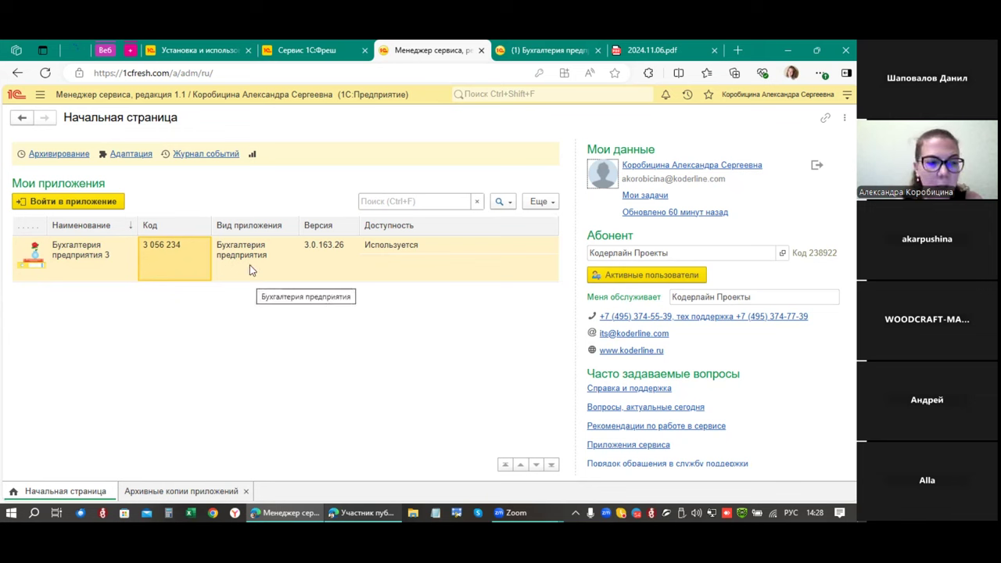
pyautogui.rightClick(81, 260)
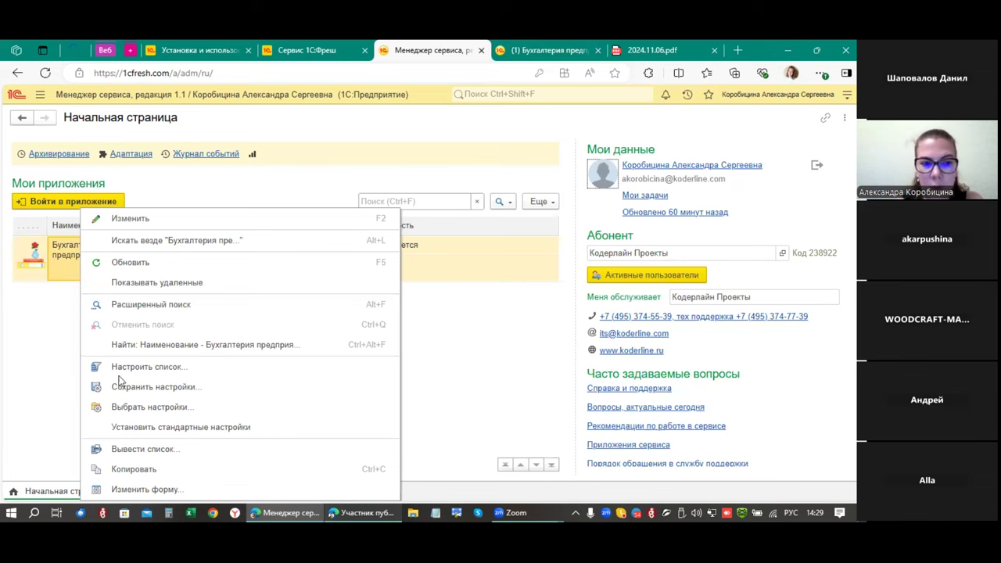
pyautogui.click(48, 348)
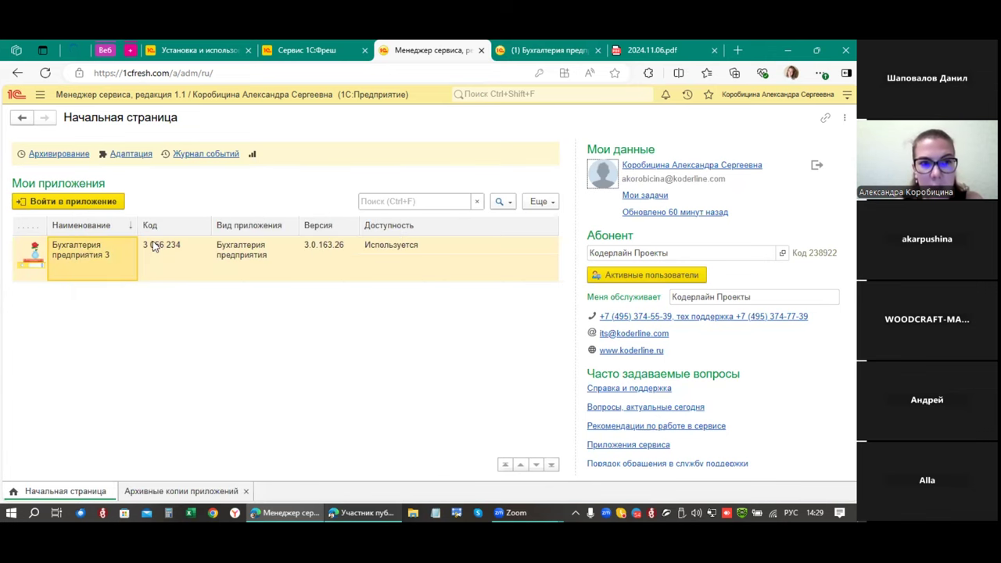
# Step: Review the manual backup example on page 7 of the PDF presentation
pyautogui.click(552, 50)
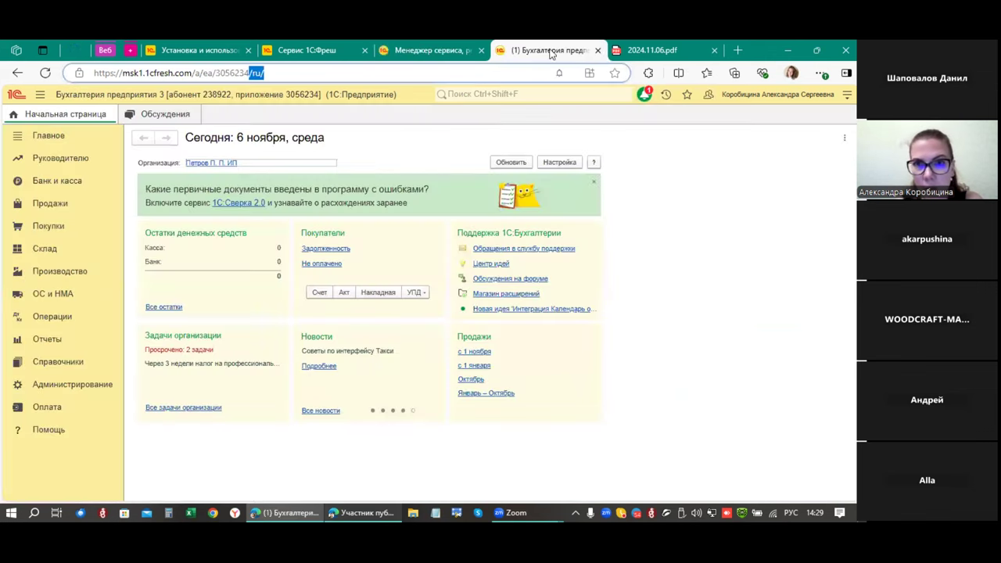
pyautogui.click(649, 50)
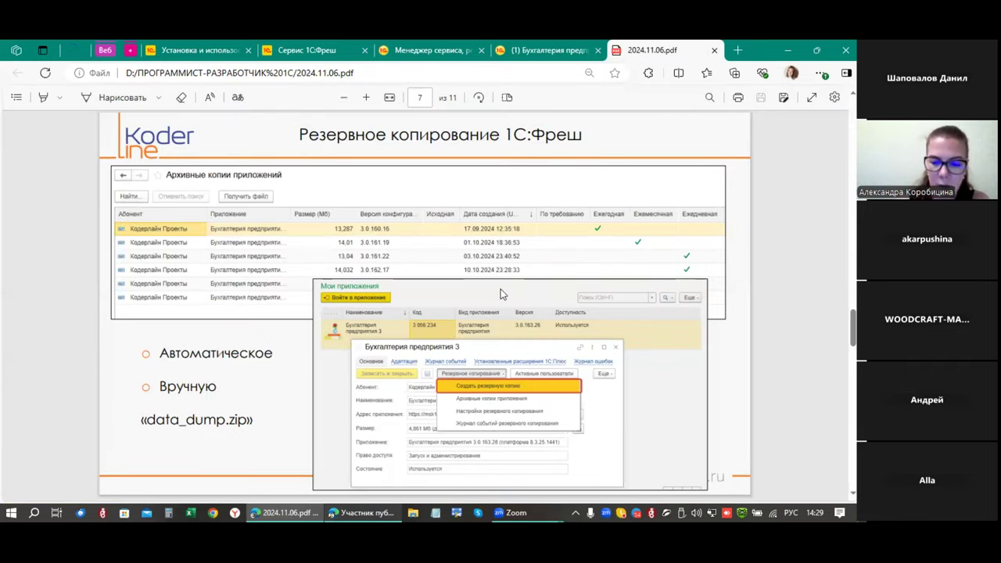
pyautogui.press('Right')
pyautogui.press('Left')
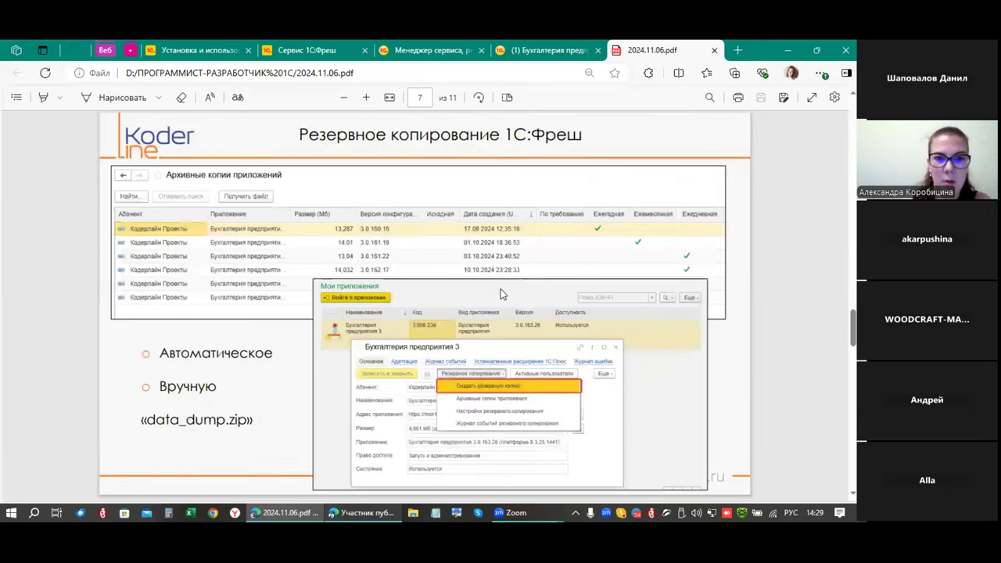
pyautogui.press('Left')
pyautogui.press('Right')
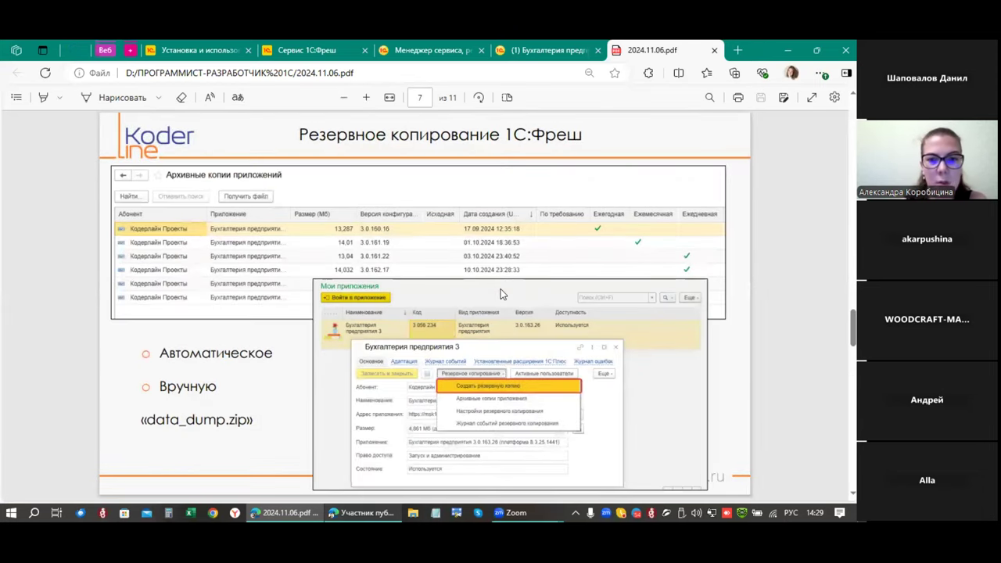
# Step: Switch back to the service manager and examine the Бухгалтерия предприятия 3 entry and its available commands in the applications list
pyautogui.click(529, 50)
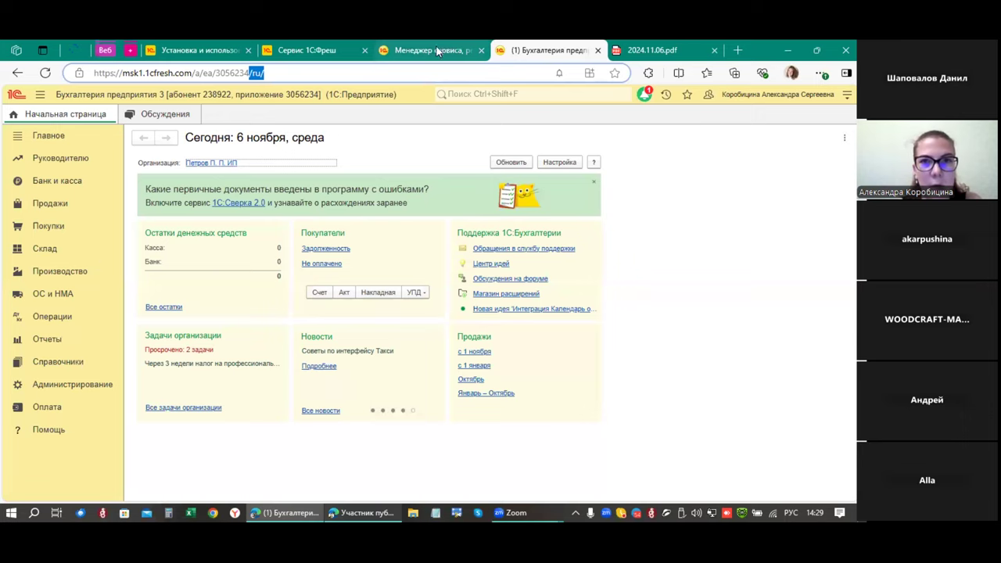
pyautogui.click(432, 51)
pyautogui.rightClick(86, 263)
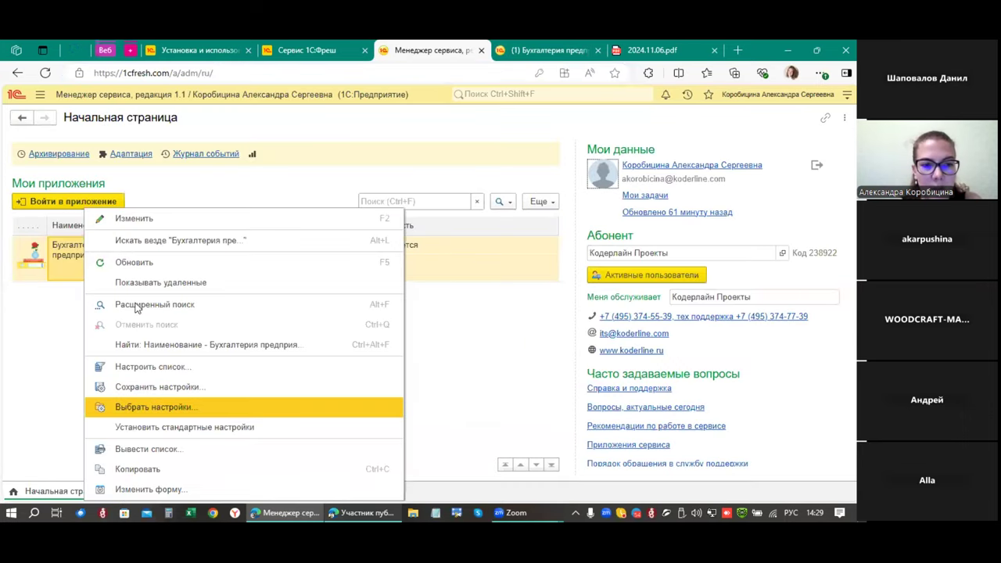
pyautogui.click(146, 205)
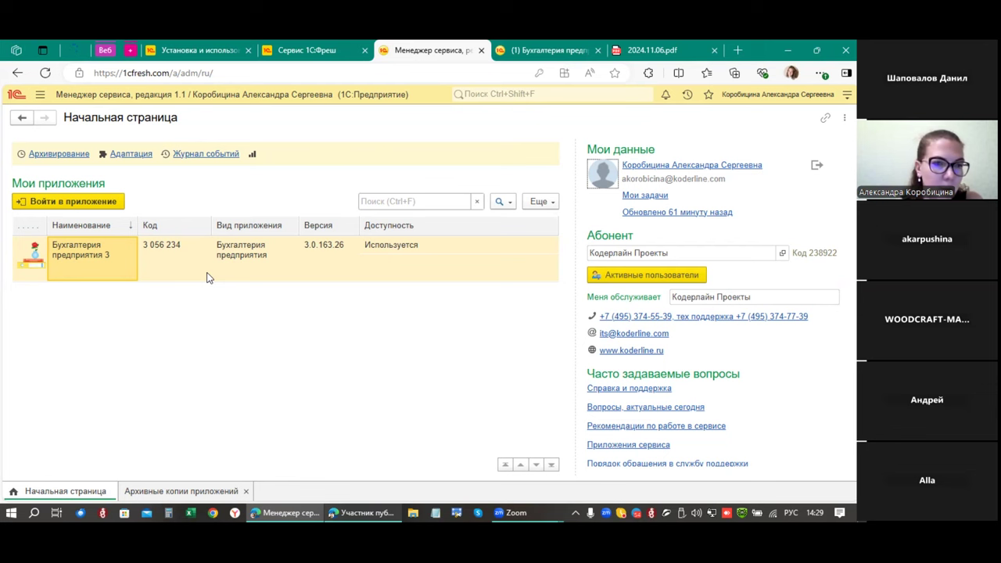
pyautogui.click(179, 261)
pyautogui.click(105, 261)
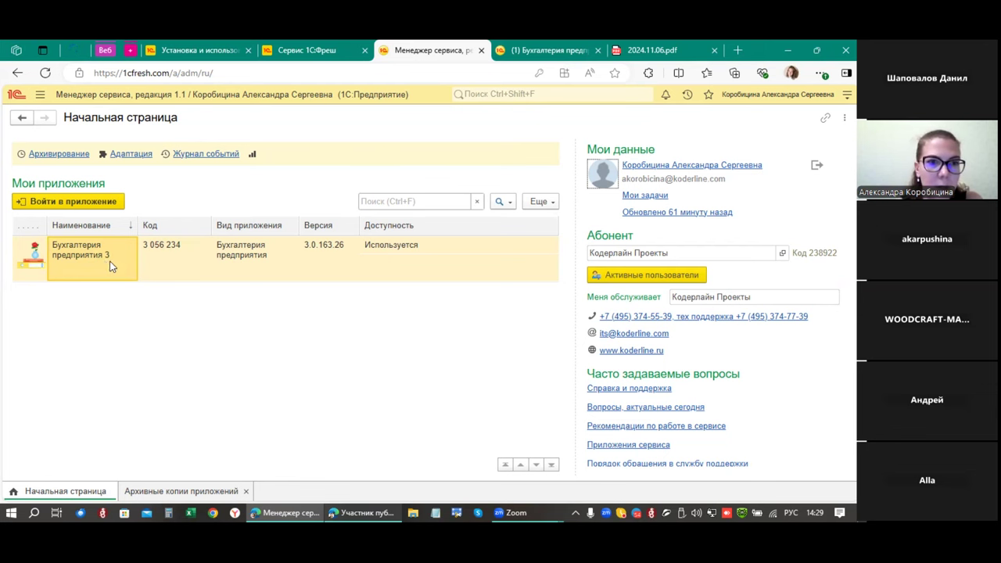
pyautogui.click(396, 249)
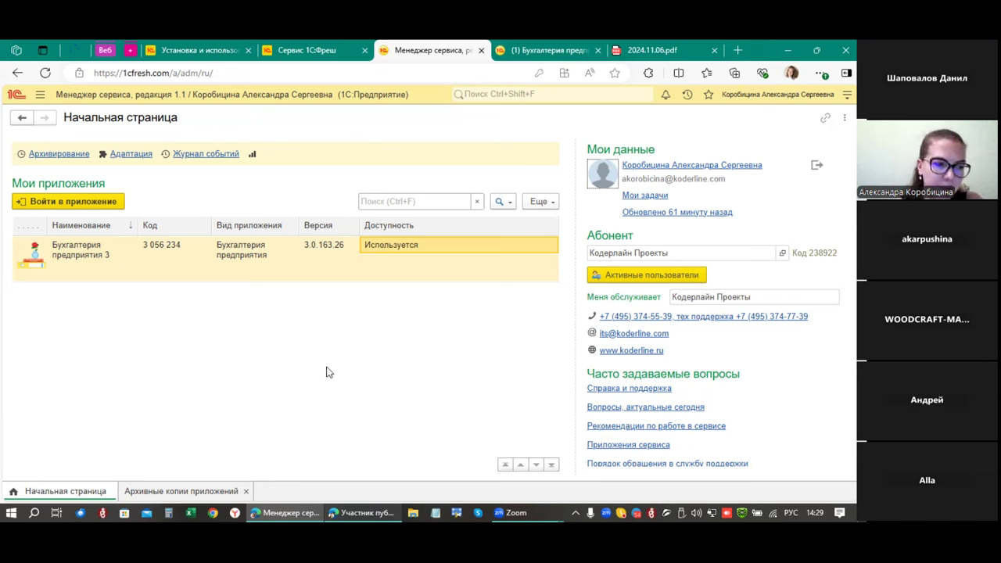
pyautogui.click(92, 260)
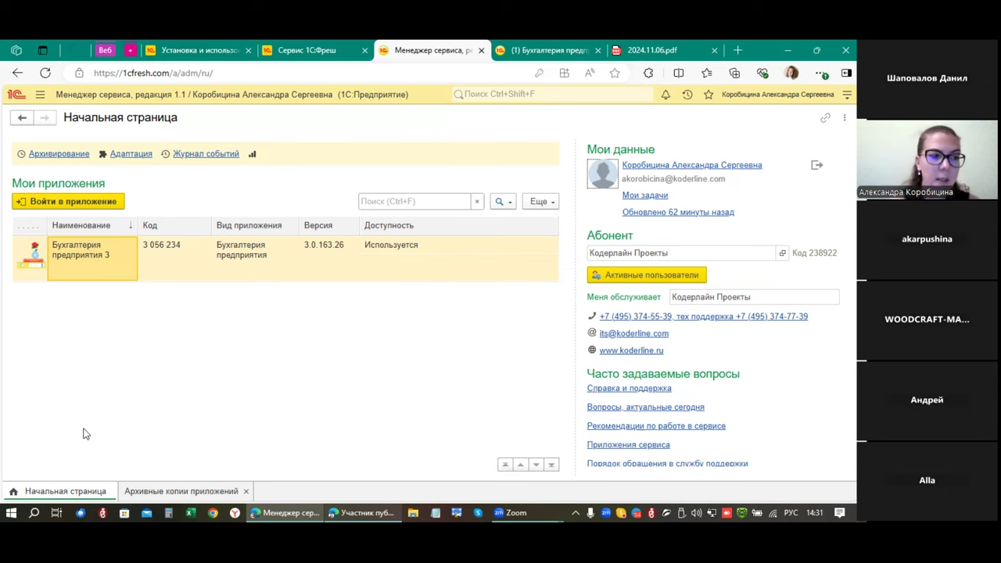
# Step: Check the backup slide in the presentation and inspect the Резервное копирование commands on the Бухгалтерия предприятия 3 application card
pyautogui.click(627, 44)
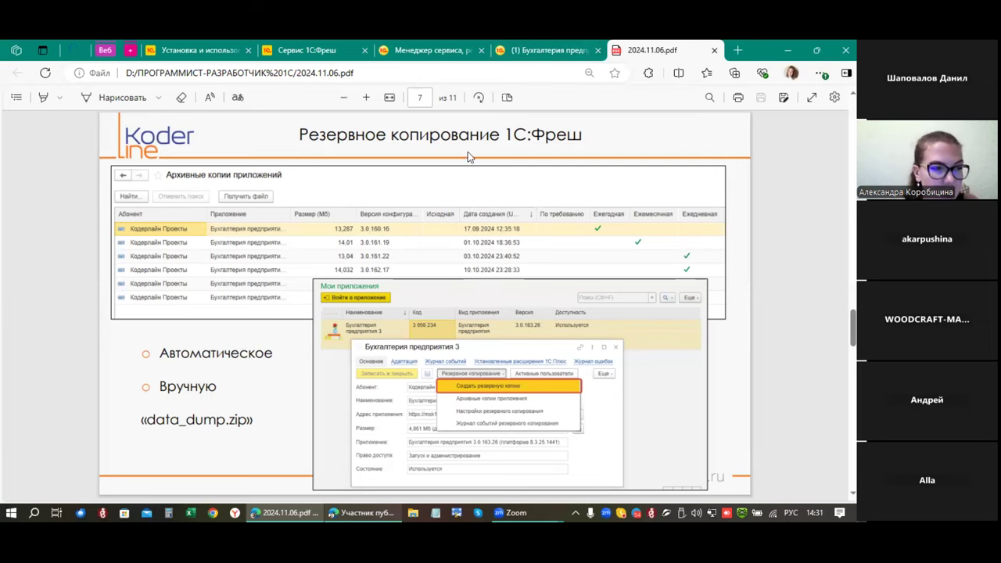
pyautogui.click(426, 47)
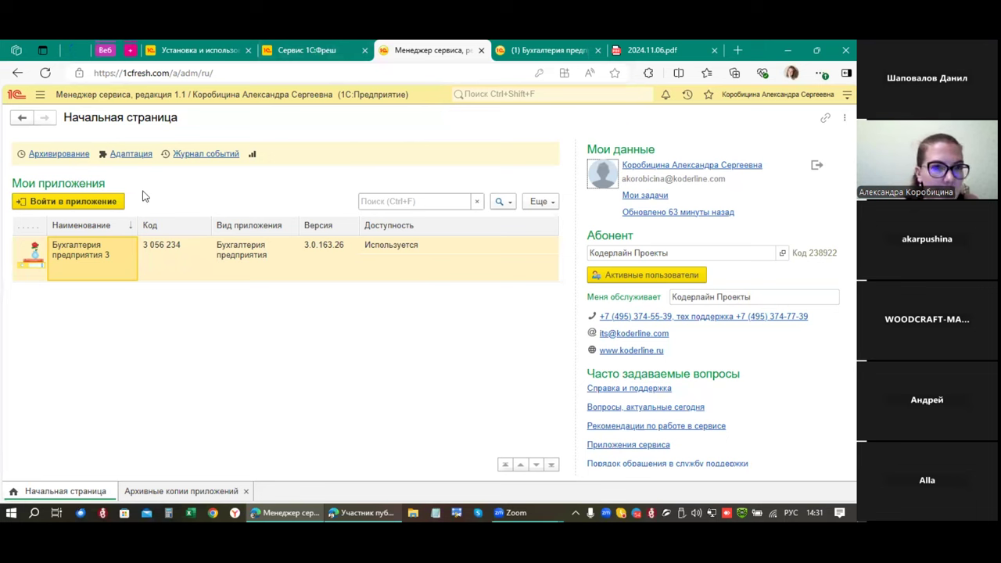
pyautogui.click(169, 264)
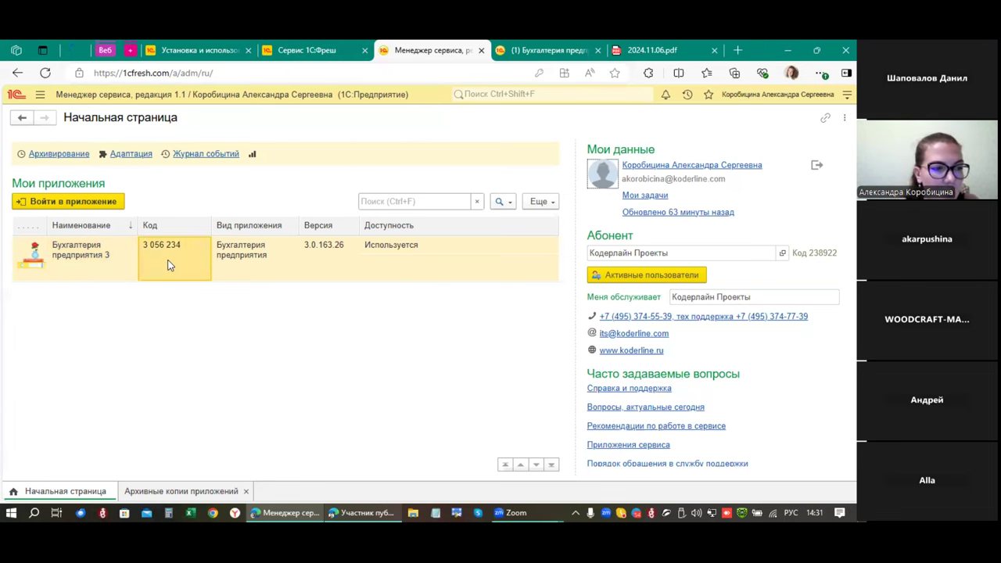
pyautogui.rightClick(194, 259)
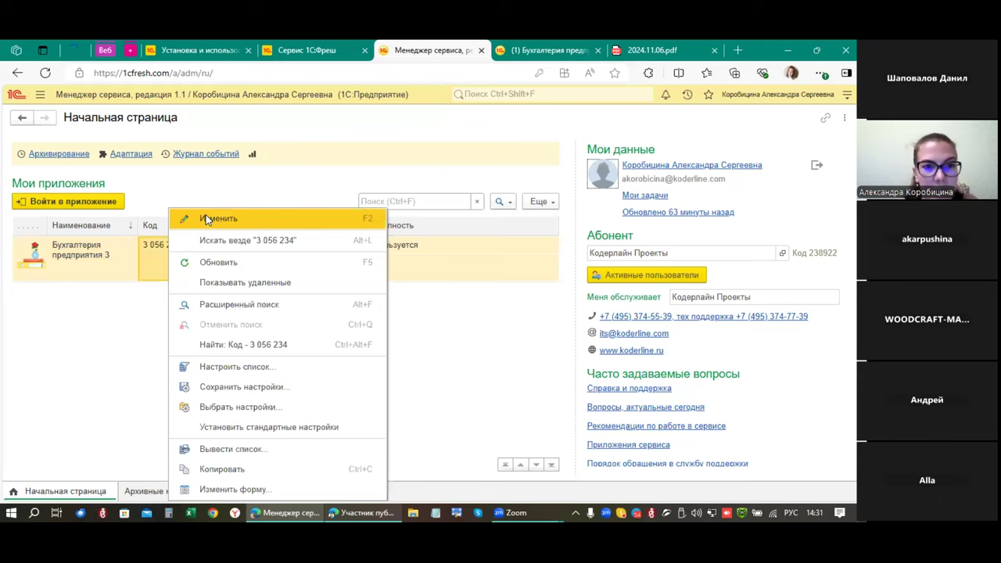
pyautogui.click(107, 258)
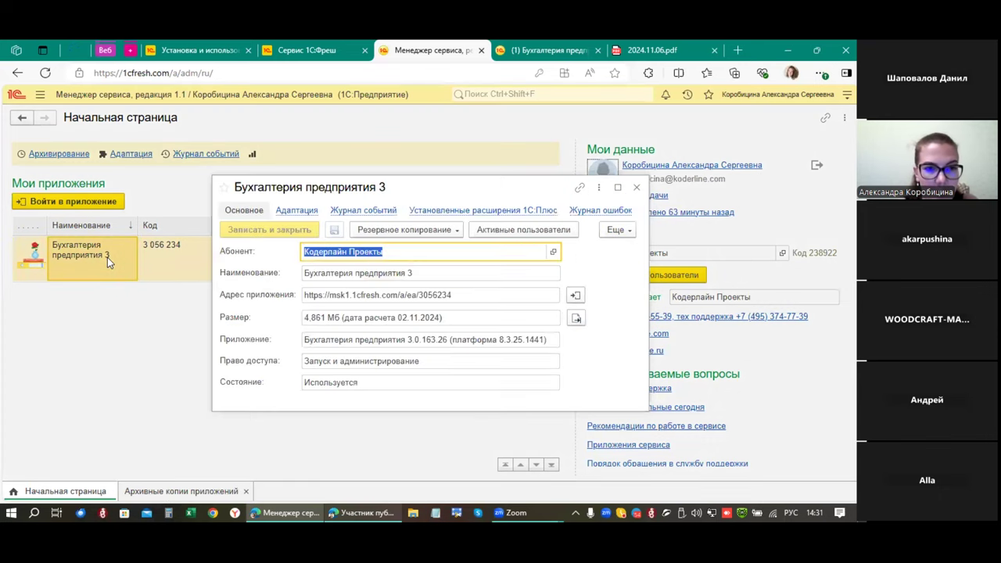
pyautogui.click(437, 233)
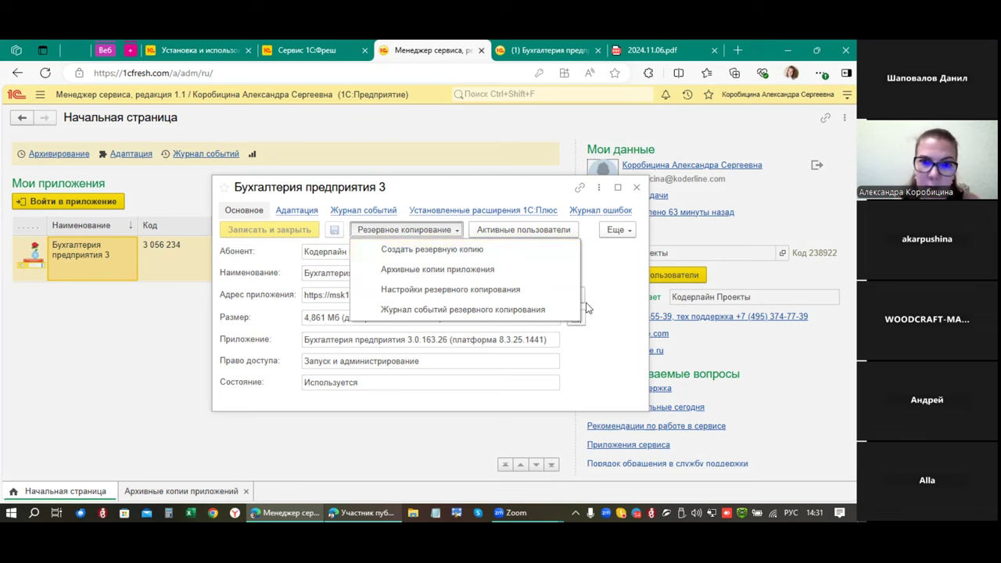
pyautogui.click(616, 246)
pyautogui.click(637, 187)
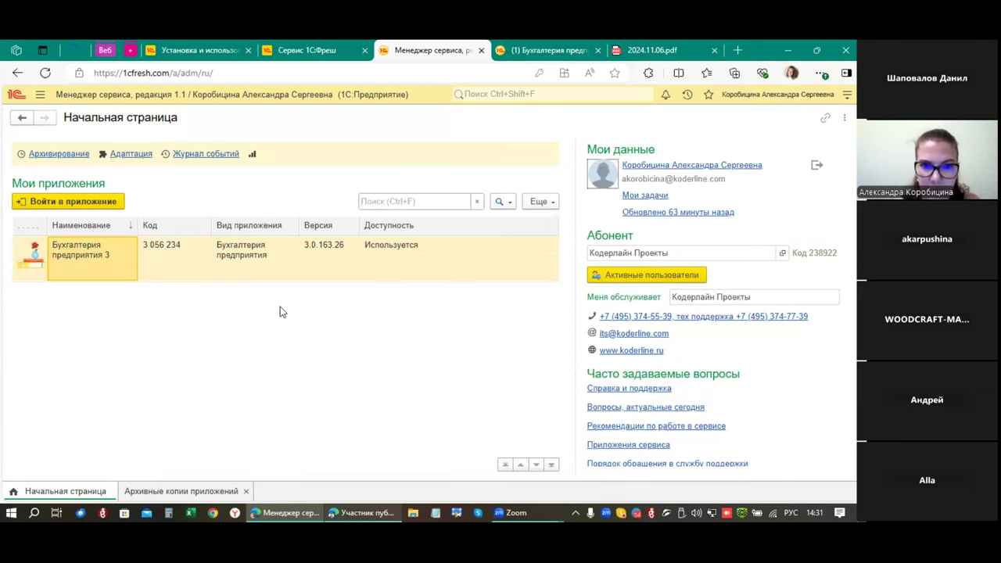
# Step: View the archive copies list and open the active users list from the Обслуживание settings of the accounting application
pyautogui.click(189, 261)
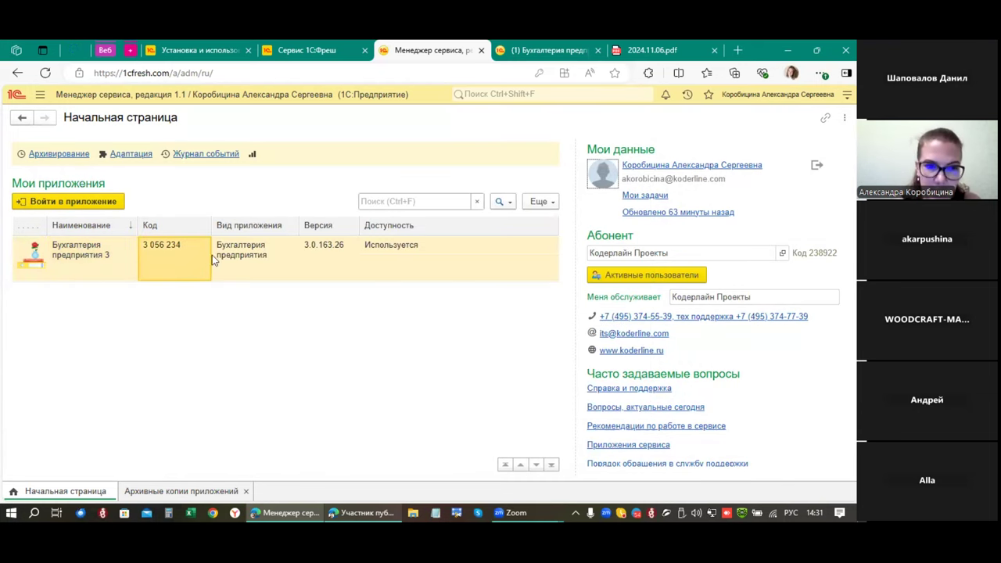
pyautogui.click(182, 481)
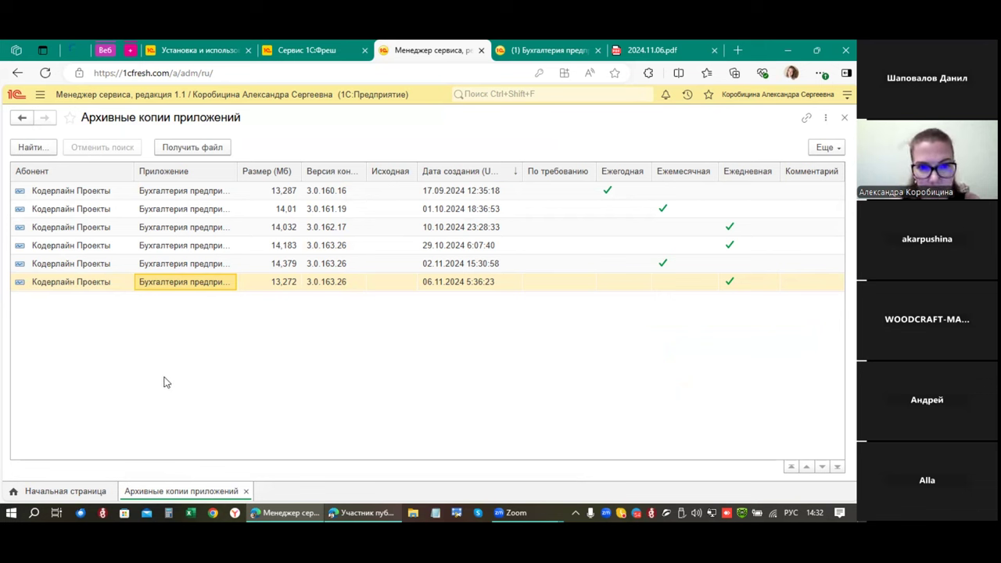
pyautogui.click(530, 59)
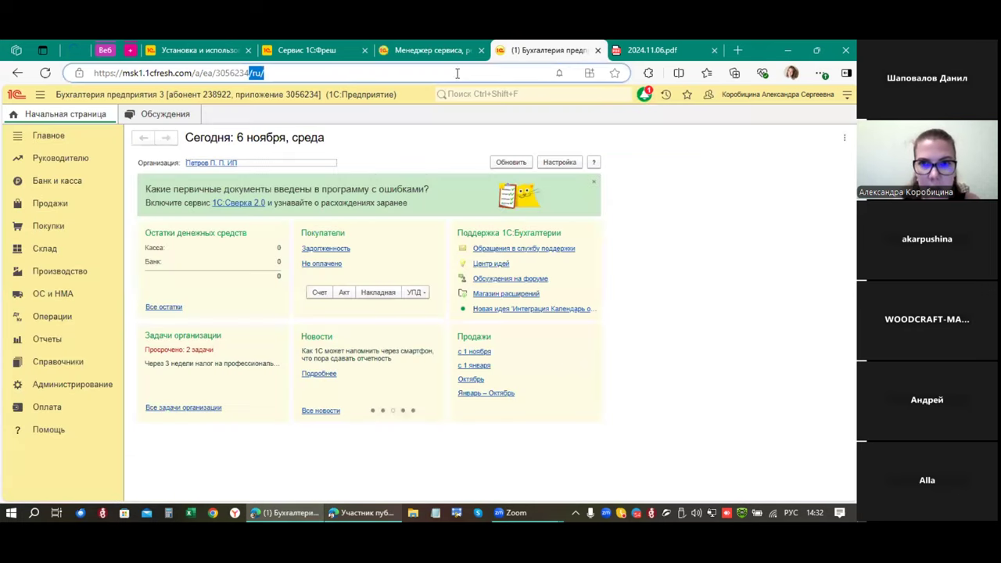
pyautogui.click(92, 384)
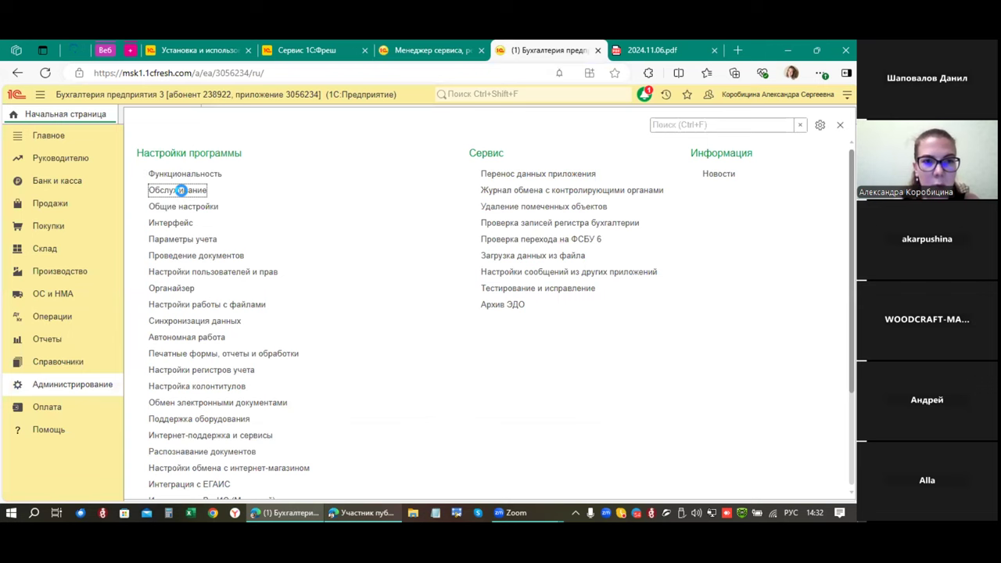
pyautogui.click(180, 190)
pyautogui.click(244, 180)
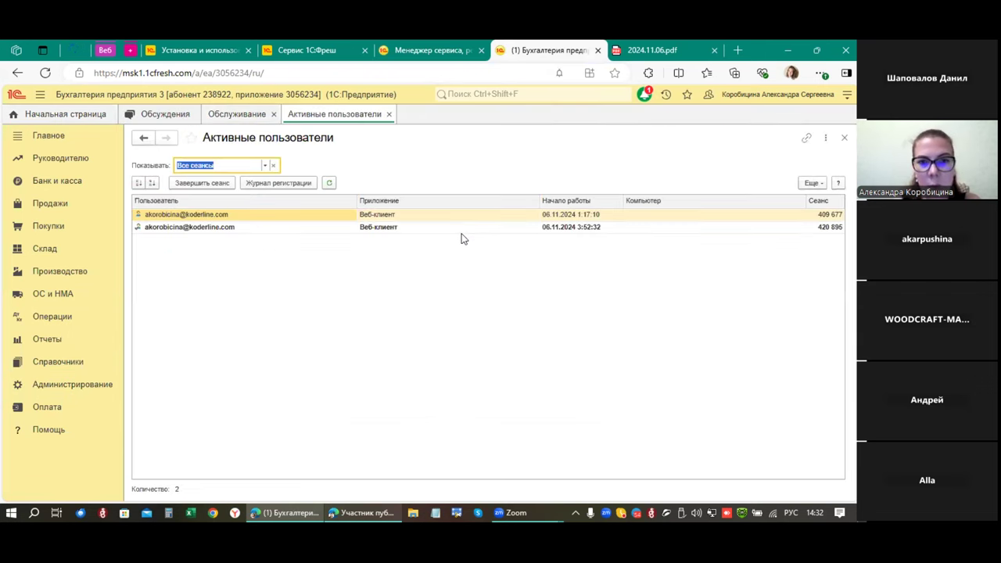
# Step: Compare the two web-client sessions in the accounting application's active users list and narrow the Пользователь column
pyautogui.click(462, 228)
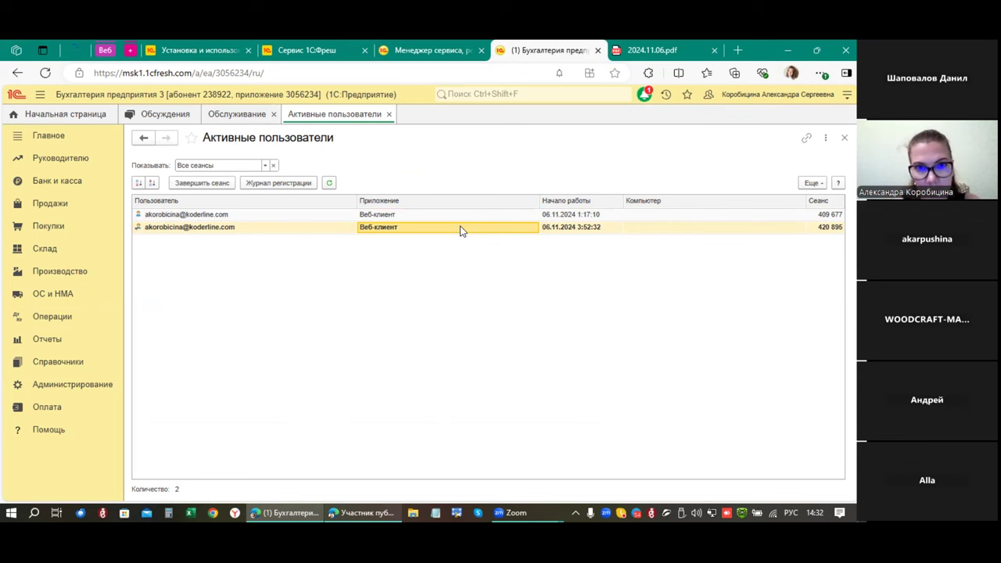
pyautogui.click(552, 218)
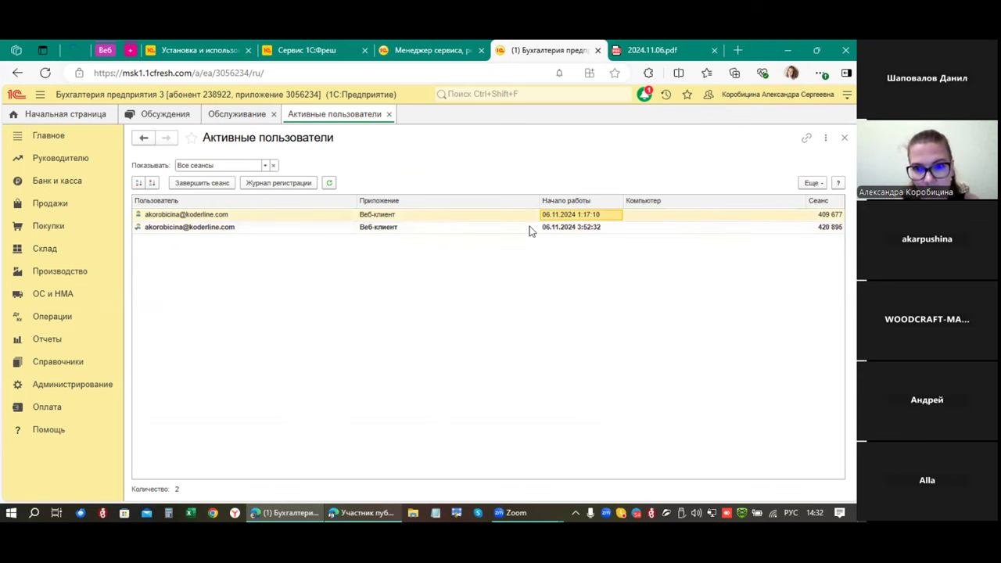
pyautogui.click(529, 228)
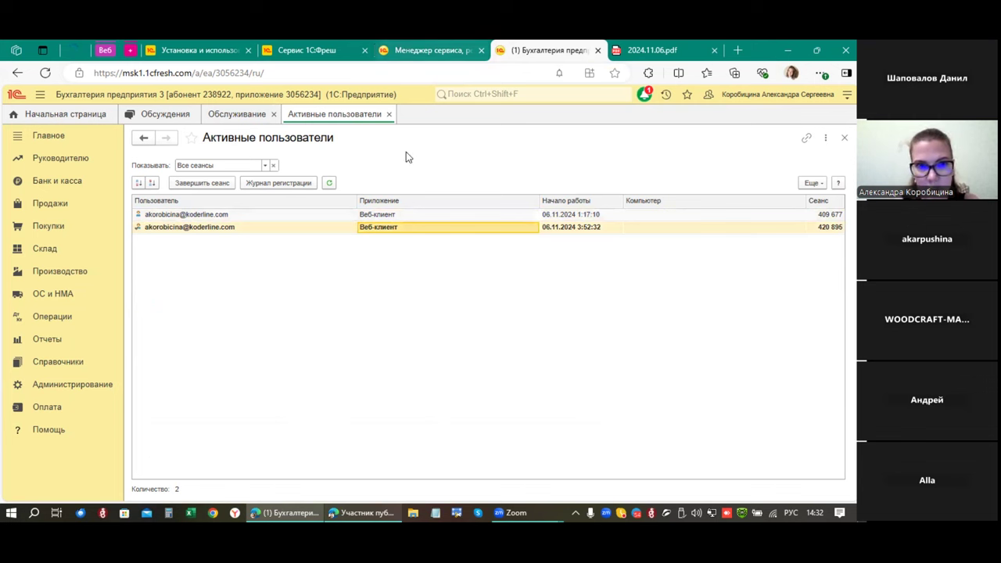
pyautogui.click(450, 219)
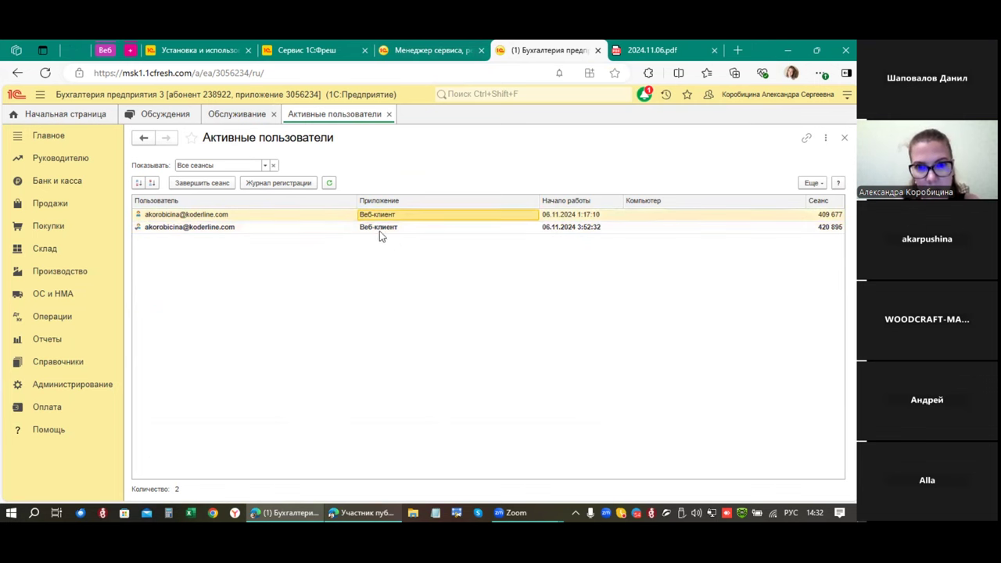
pyautogui.moveTo(357, 201); pyautogui.dragTo(273, 201)
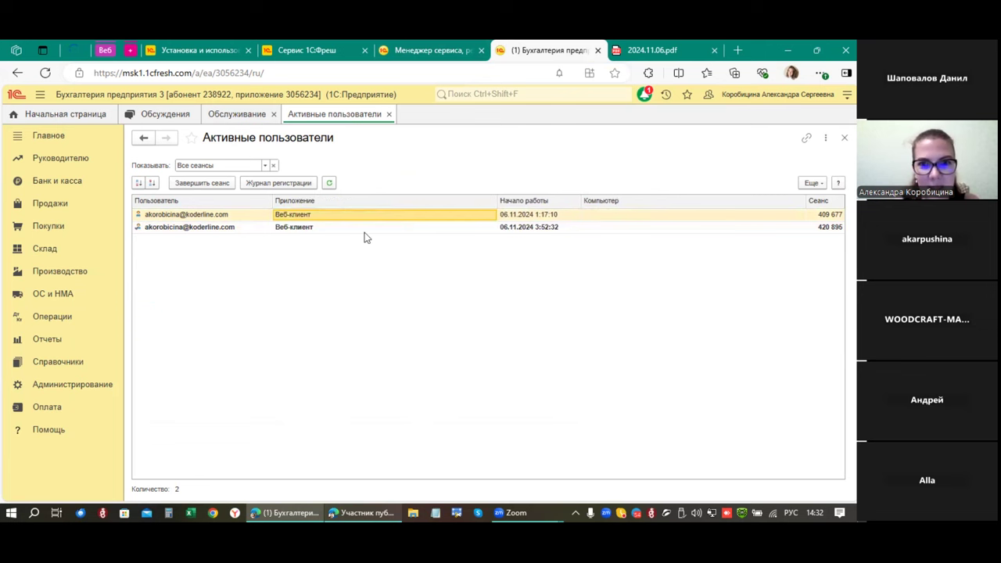
# Step: Return to the service manager's start page and open the active users list from the Бухгалтерия предприятия 3 application card
pyautogui.moveTo(410, 51)
pyautogui.click(411, 51)
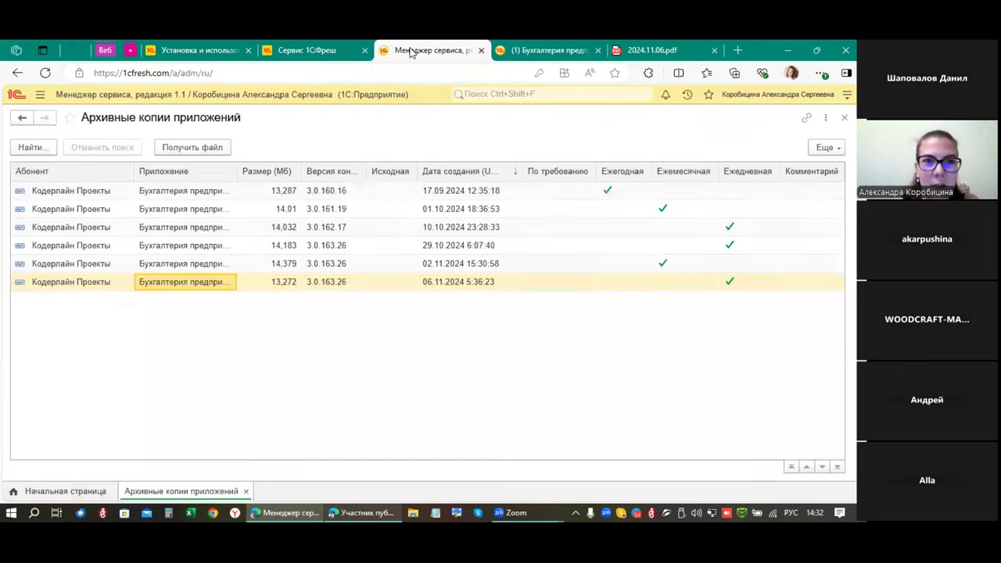
pyautogui.click(75, 486)
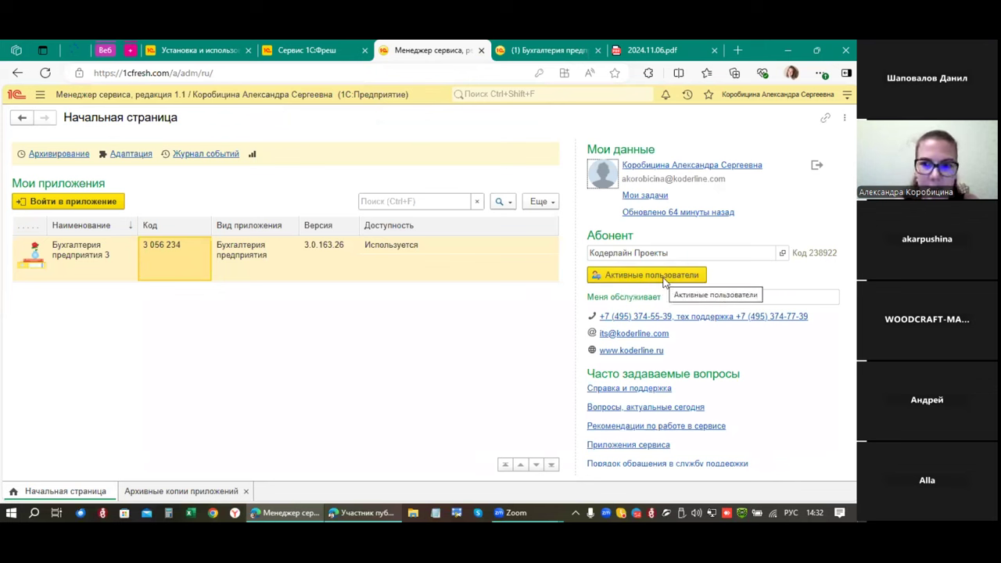
pyautogui.click(234, 264)
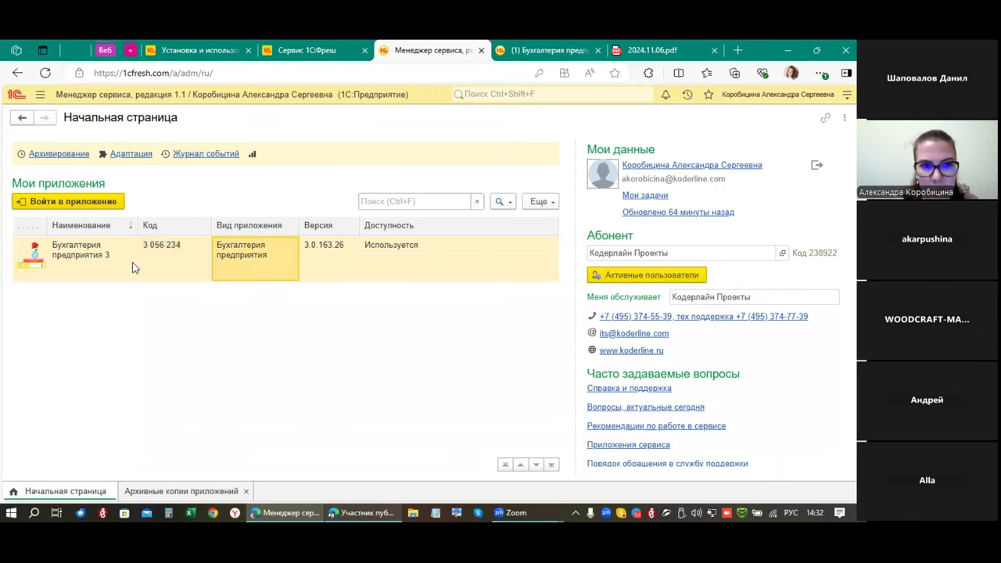
pyautogui.click(97, 262)
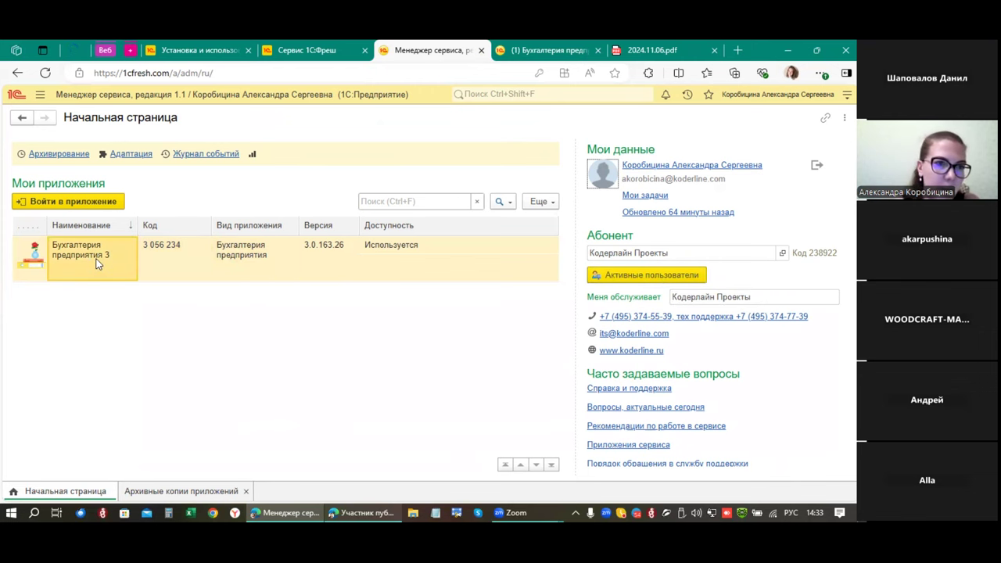
pyautogui.doubleClick(98, 264)
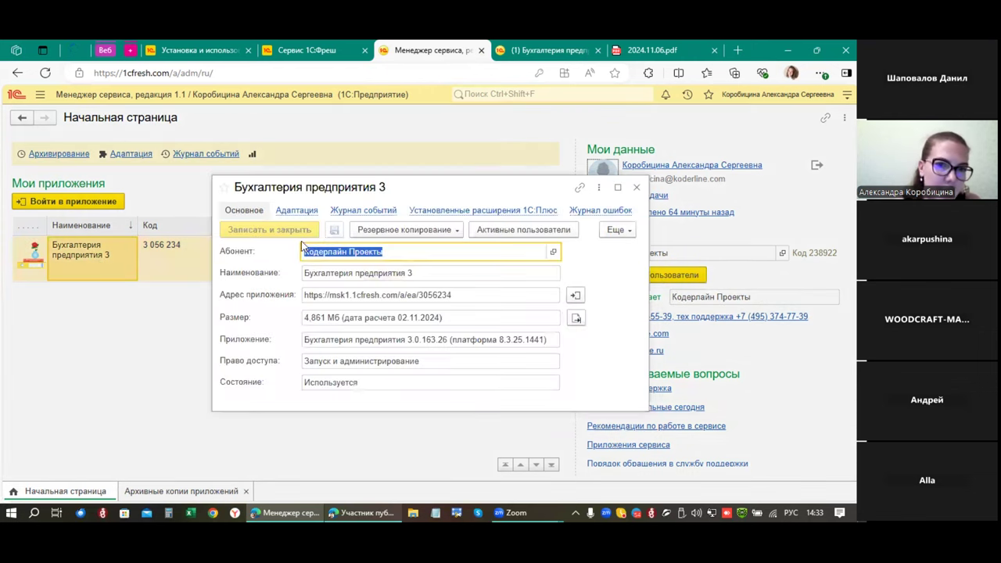
pyautogui.click(509, 229)
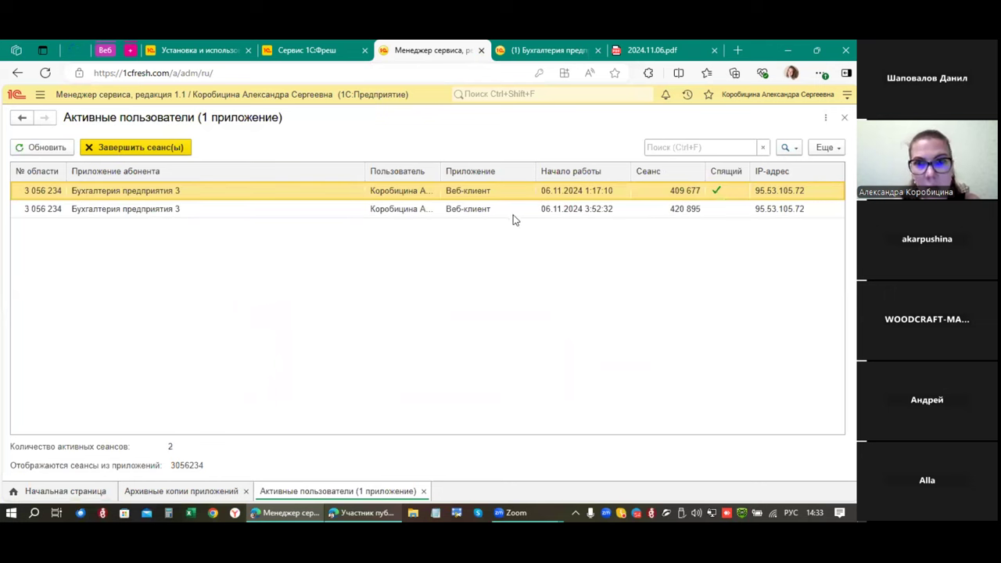
# Step: End the session started 06.11.2024 1:17:10 with Завершить без предупреждения enabled, and narrow the Приложение абонента column
pyautogui.click(572, 211)
pyautogui.click(571, 197)
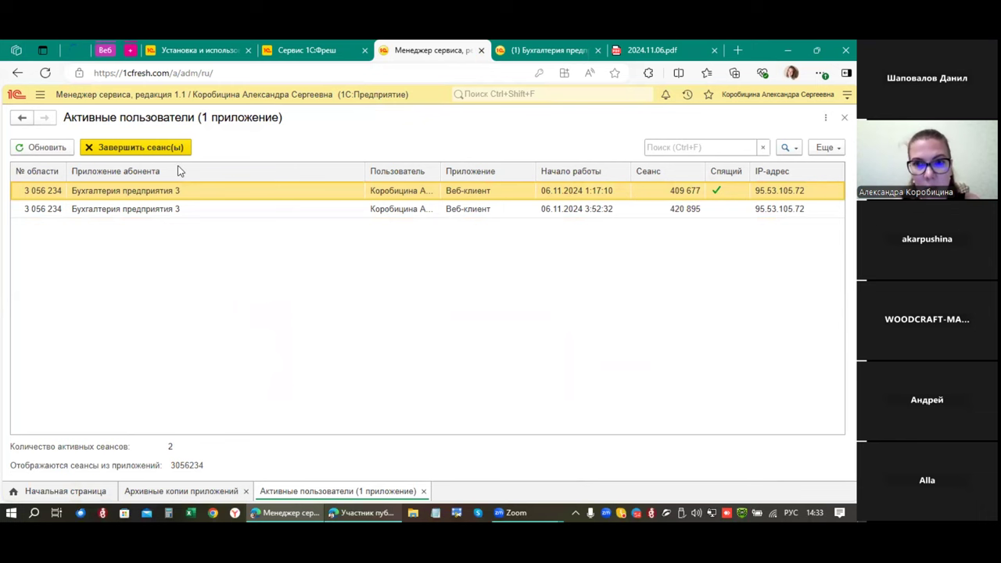
pyautogui.click(151, 148)
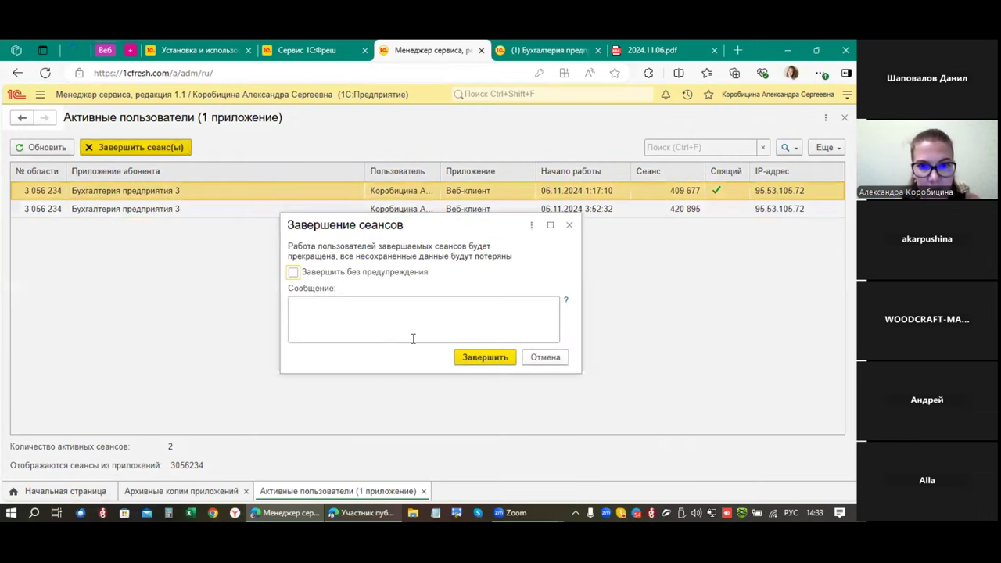
pyautogui.click(293, 271)
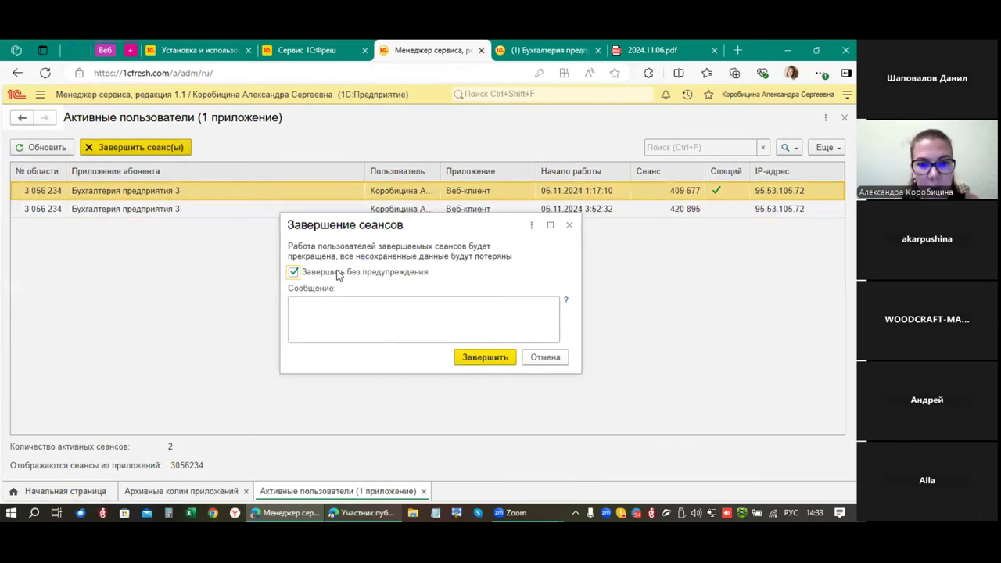
pyautogui.click(294, 273)
pyautogui.click(313, 312)
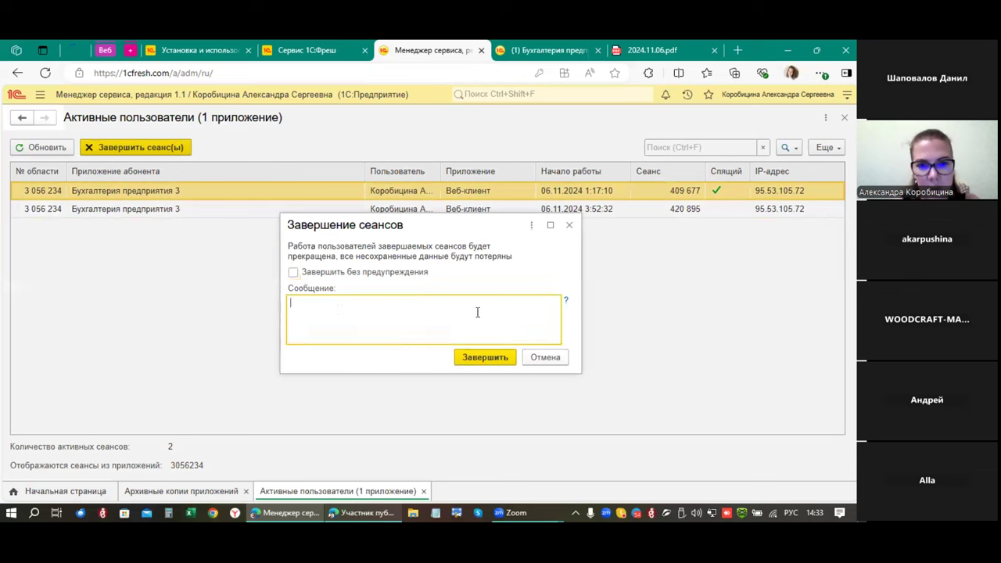
pyautogui.click(293, 271)
pyautogui.click(496, 362)
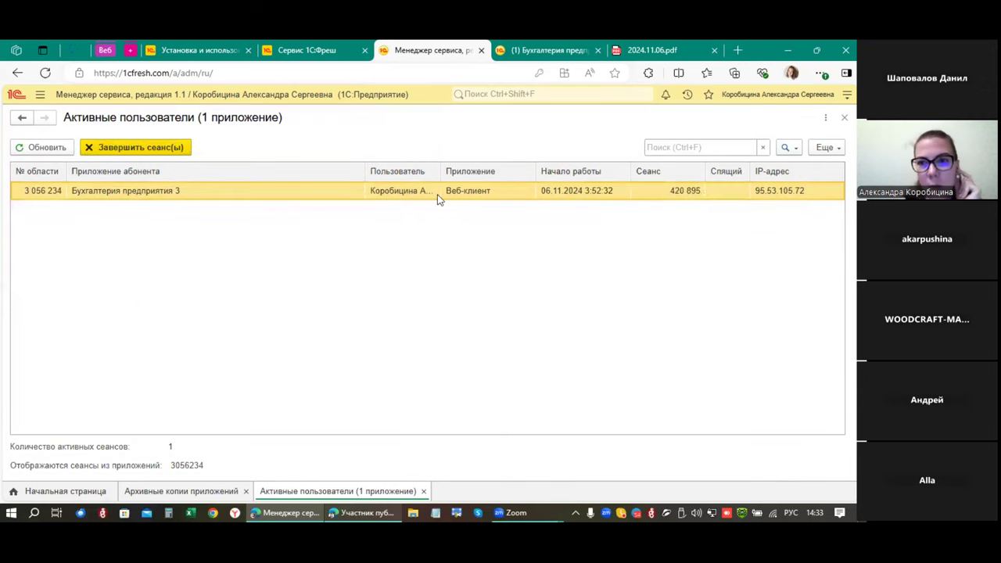
pyautogui.moveTo(366, 178); pyautogui.dragTo(222, 180)
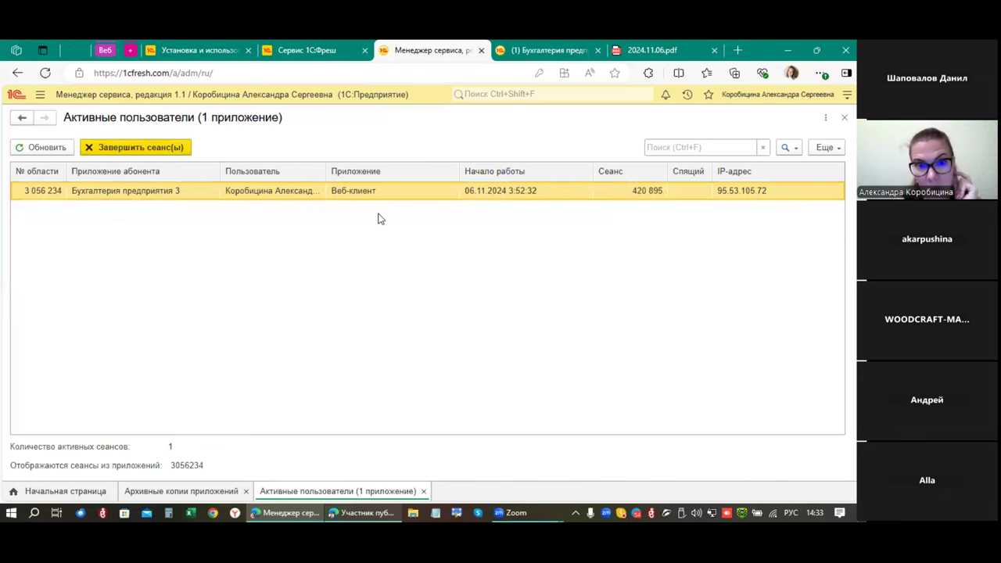
# Step: Refresh the accounting application's active users list to check the remaining sessions, and close it along with the Обслуживание page
pyautogui.click(559, 49)
pyautogui.click(328, 184)
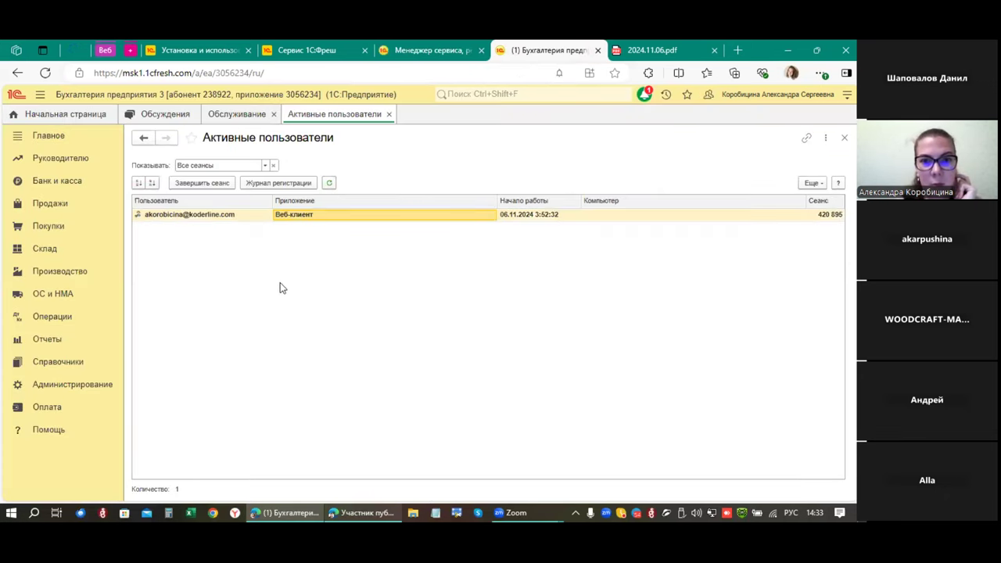
pyautogui.click(388, 115)
pyautogui.click(274, 114)
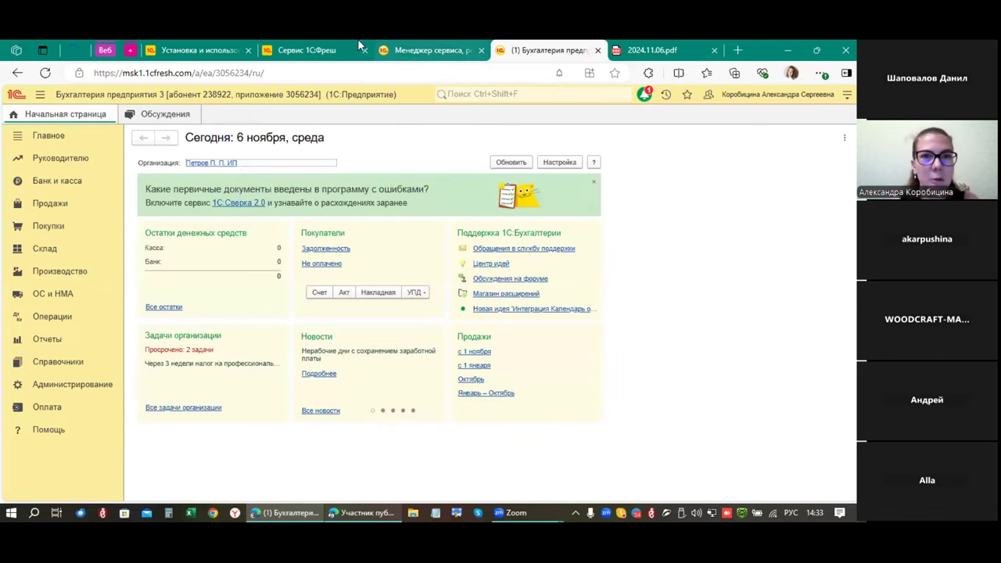
# Step: Switch to the 2024.11.06.pdf presentation and go through the backup and application customization slides to the Магазин расширений slide on page 9
pyautogui.click(649, 50)
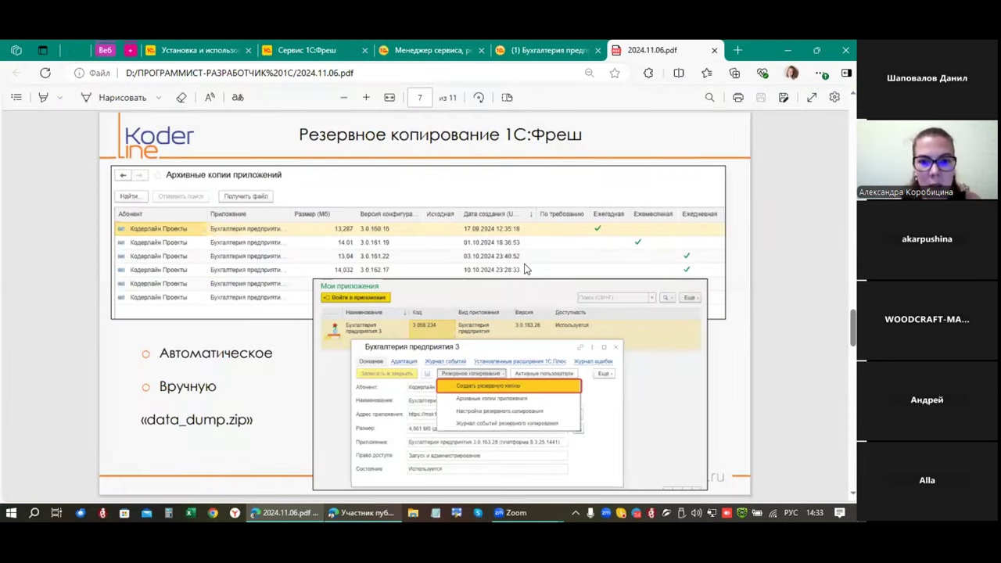
pyautogui.scroll(-2, 525, 274)
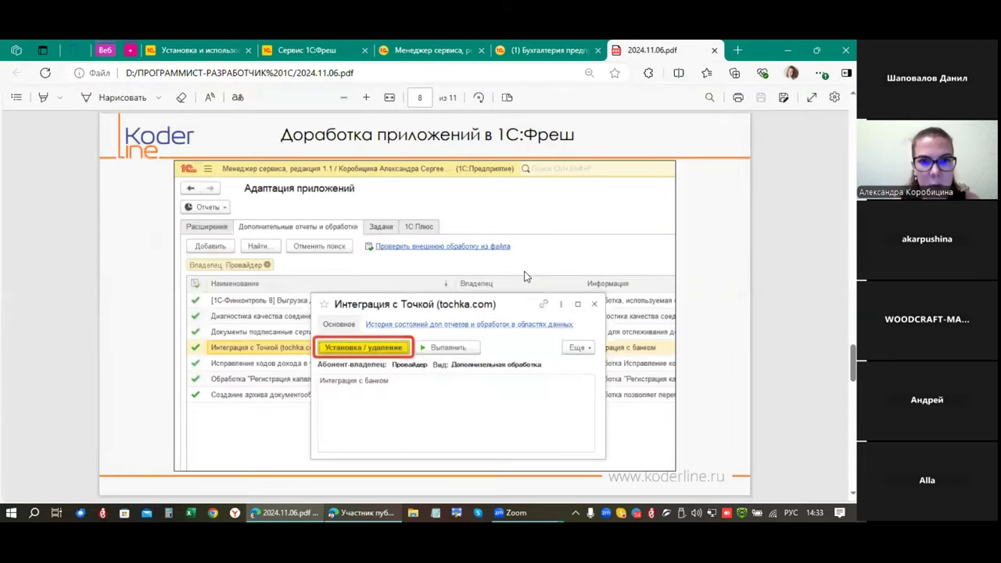
pyautogui.scroll(2, 527, 276)
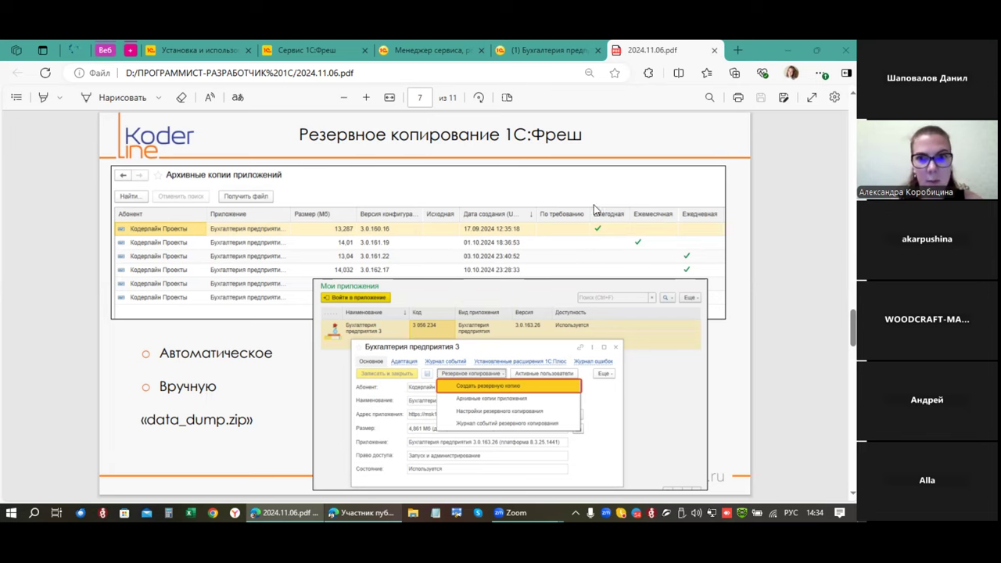
pyautogui.click(610, 148)
pyautogui.press('pagedown')
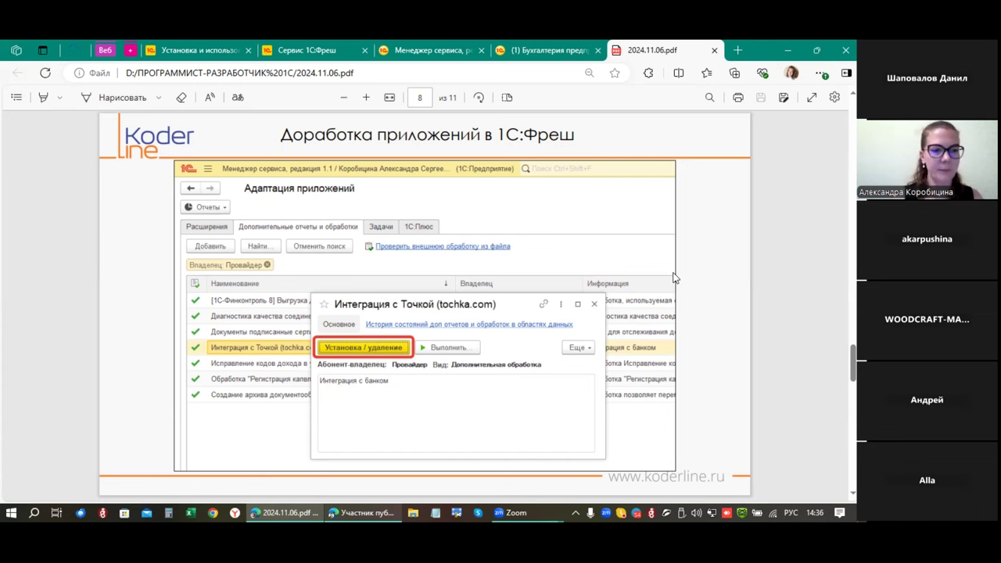
pyautogui.press('Right')
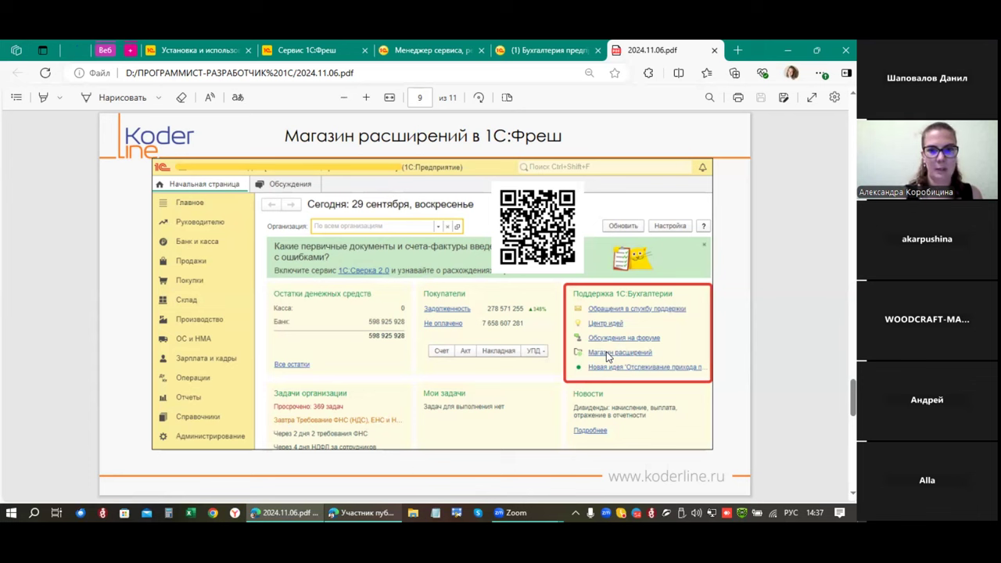
# Step: View the Дополнительные отчеты и обработки list from the accounting application's Печатные формы, отчеты и обработки settings and close the list
pyautogui.click(444, 52)
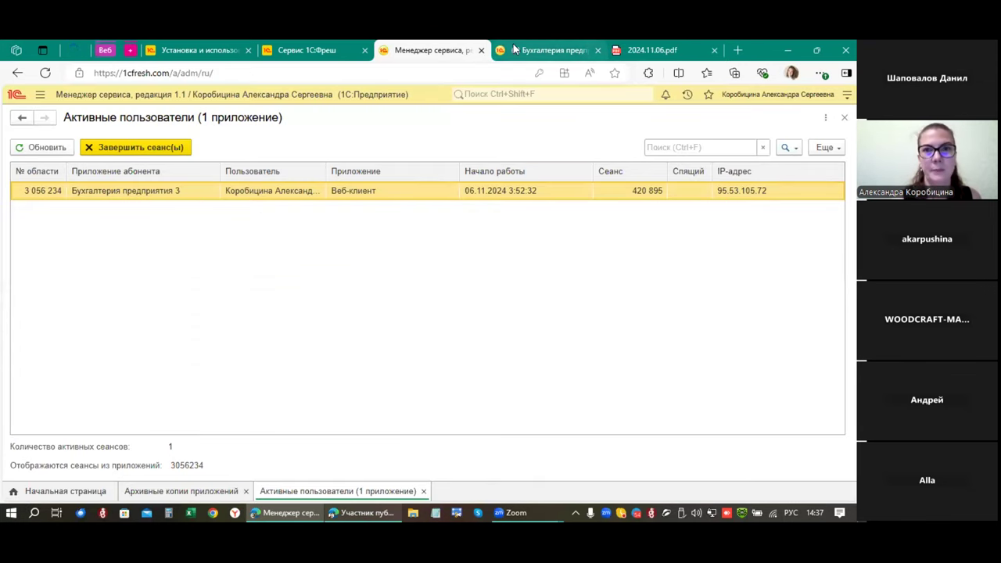
pyautogui.click(519, 49)
pyautogui.click(72, 384)
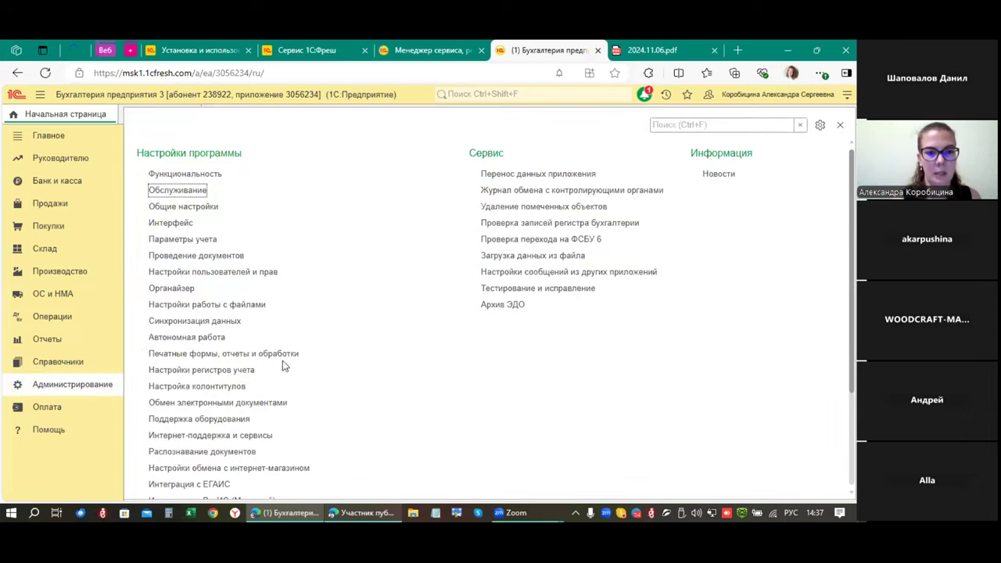
pyautogui.click(279, 355)
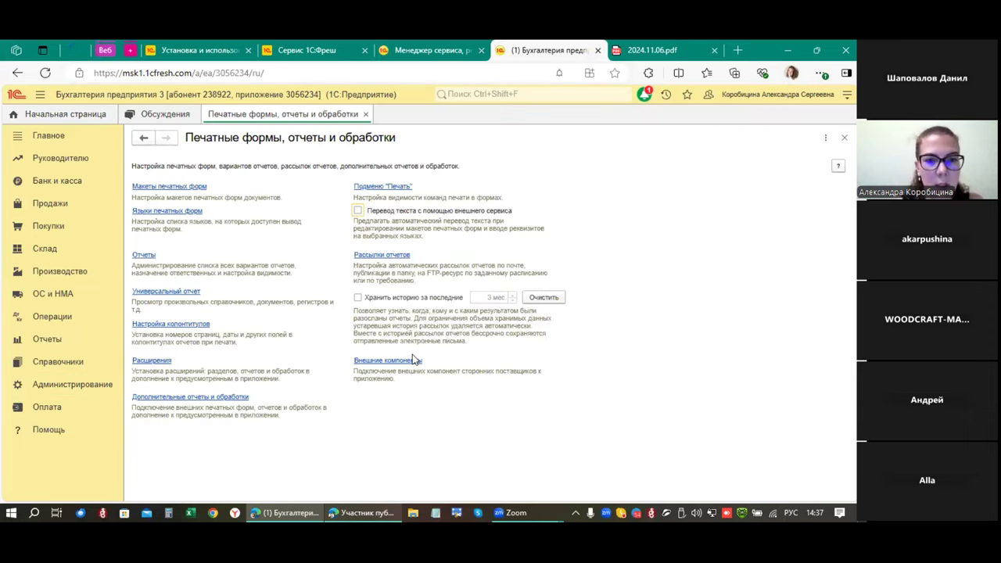
pyautogui.click(187, 399)
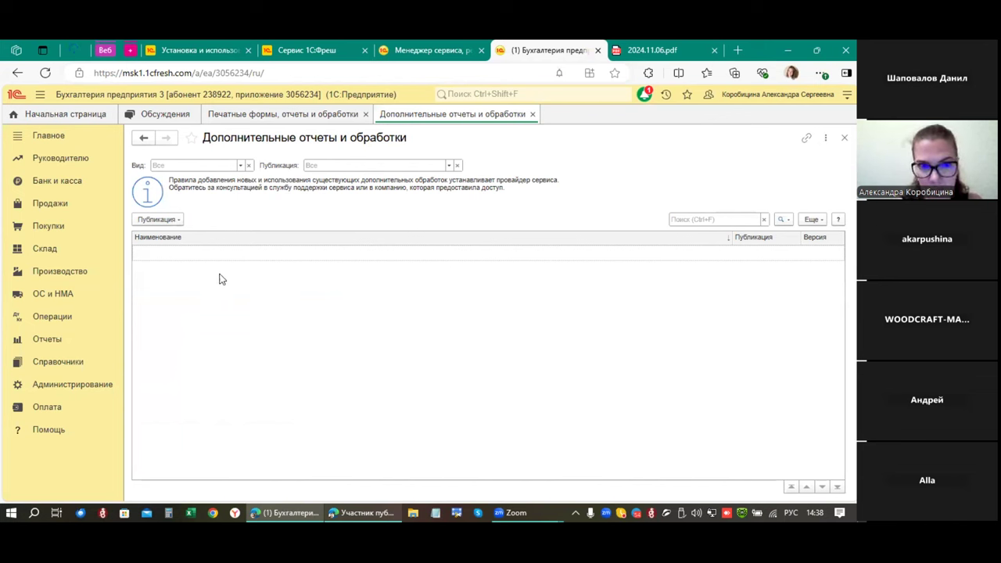
pyautogui.click(533, 115)
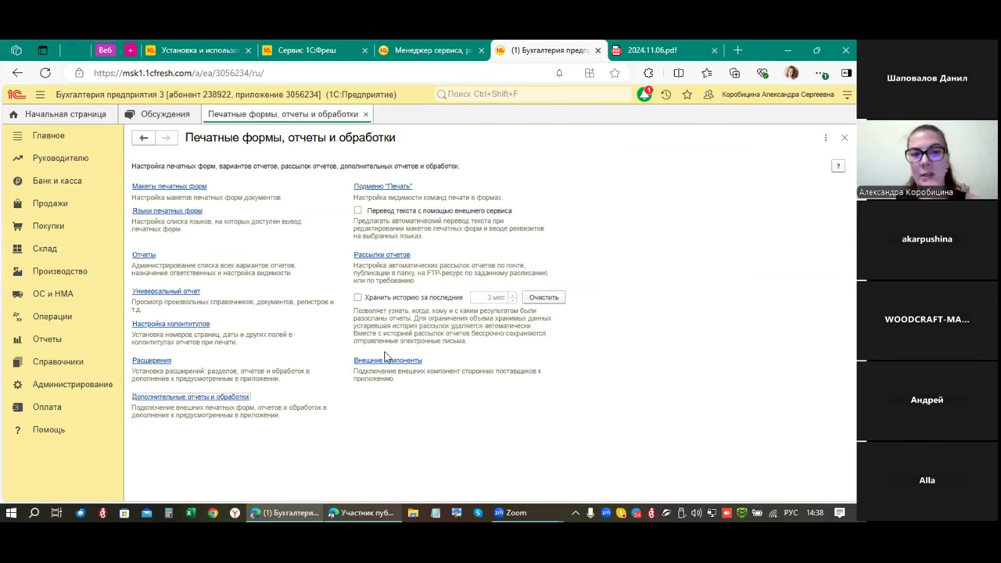
# Step: Open the Расширения list, glance at the presentation, and return to the Печатные формы, отчеты и обработки settings
pyautogui.click(160, 361)
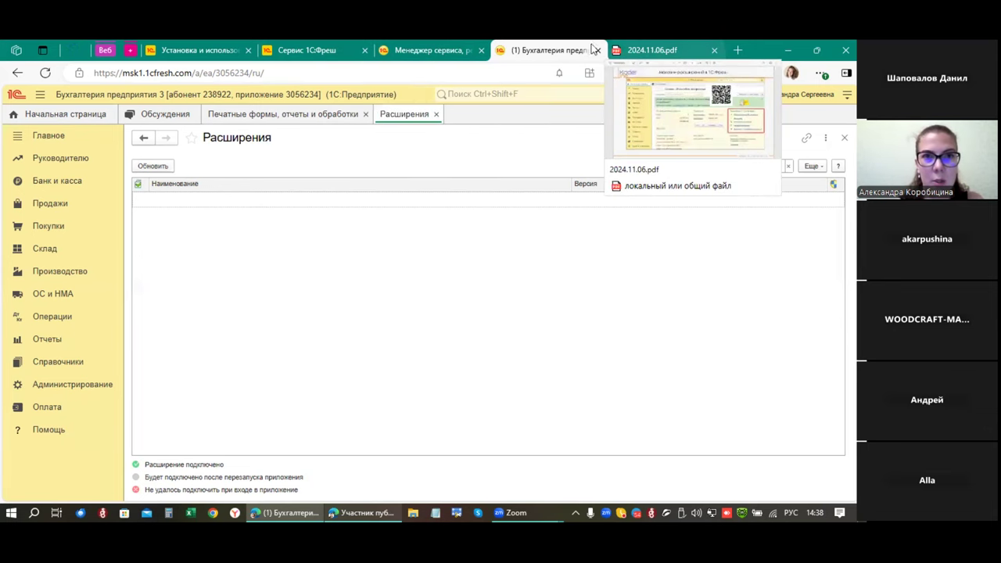
pyautogui.click(649, 50)
pyautogui.click(541, 41)
pyautogui.click(360, 118)
pyautogui.click(385, 118)
pyautogui.click(273, 119)
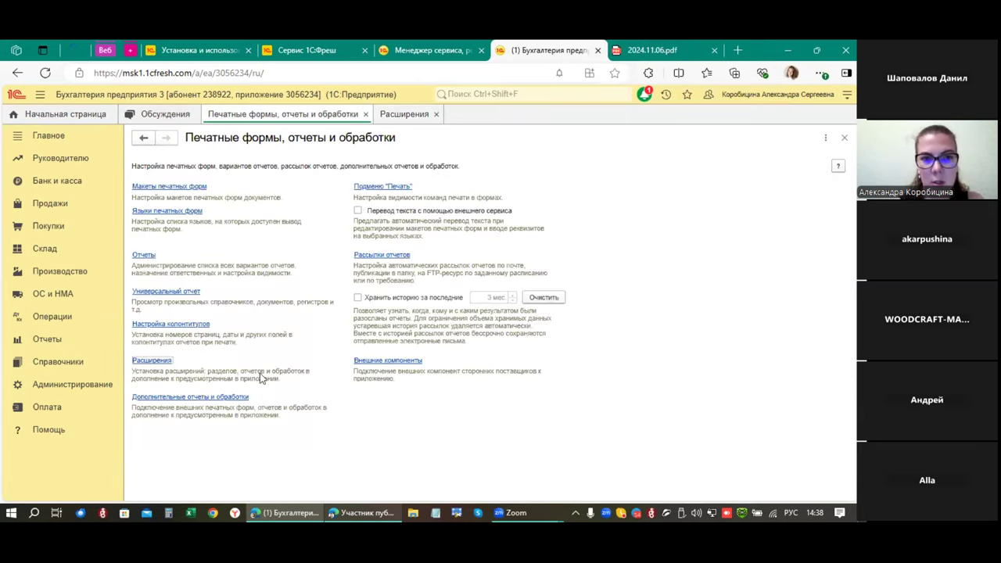
# Step: Open Дополнительные отчеты и обработки again and compare it with the Расширения list
pyautogui.click(230, 399)
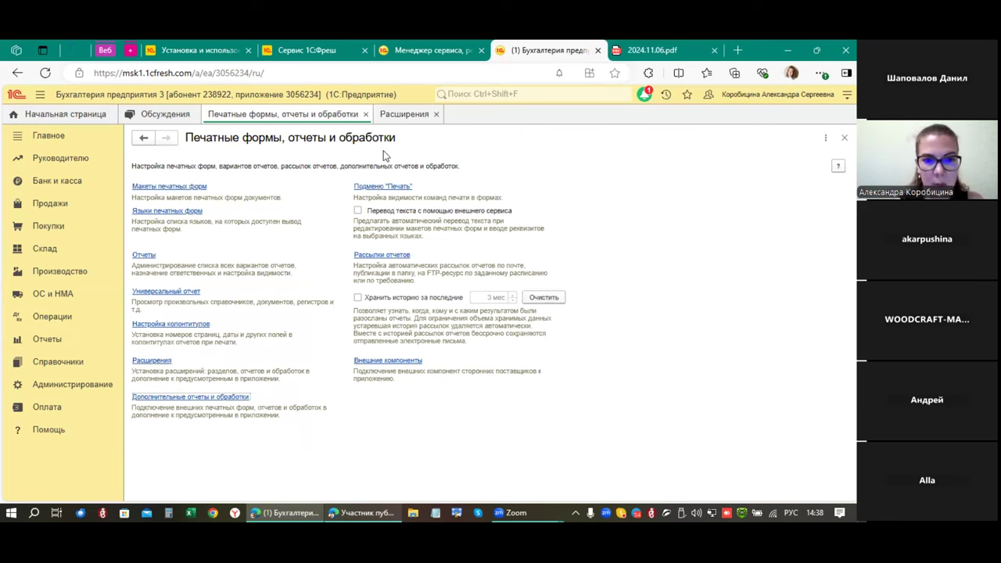
pyautogui.hotkey('ctrl', 'shift', 'Tab')
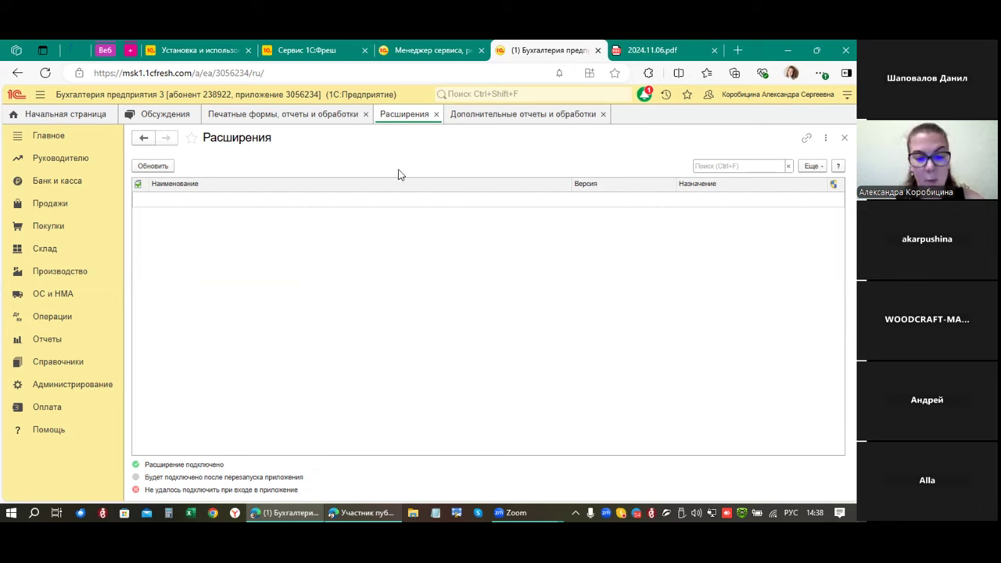
pyautogui.click(457, 120)
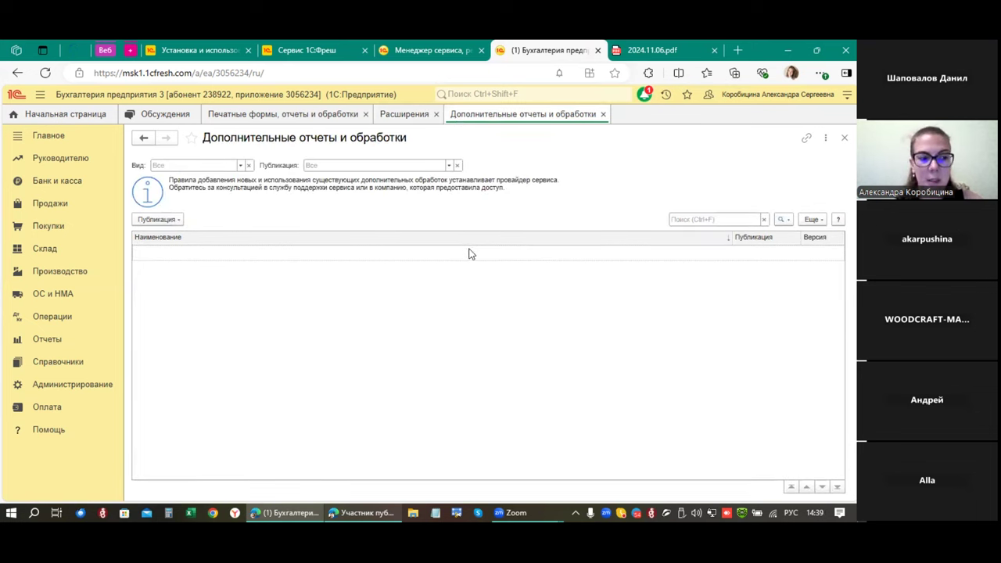
# Step: Show the Печатные формы в 1С:Фреш slide on page 10 of the presentation and close the open settings pages in the accounting application
pyautogui.click(639, 47)
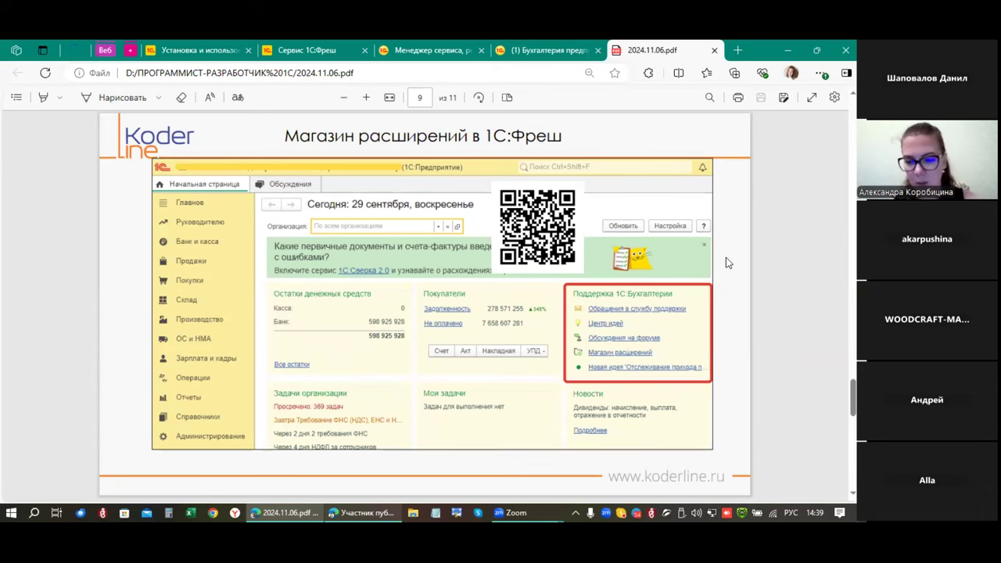
pyautogui.press('pagedown')
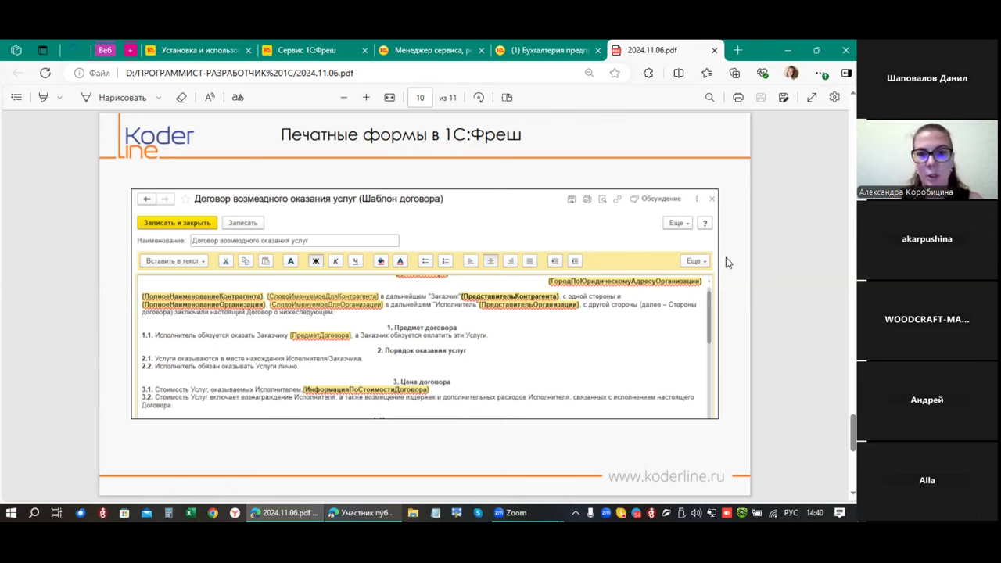
pyautogui.click(547, 50)
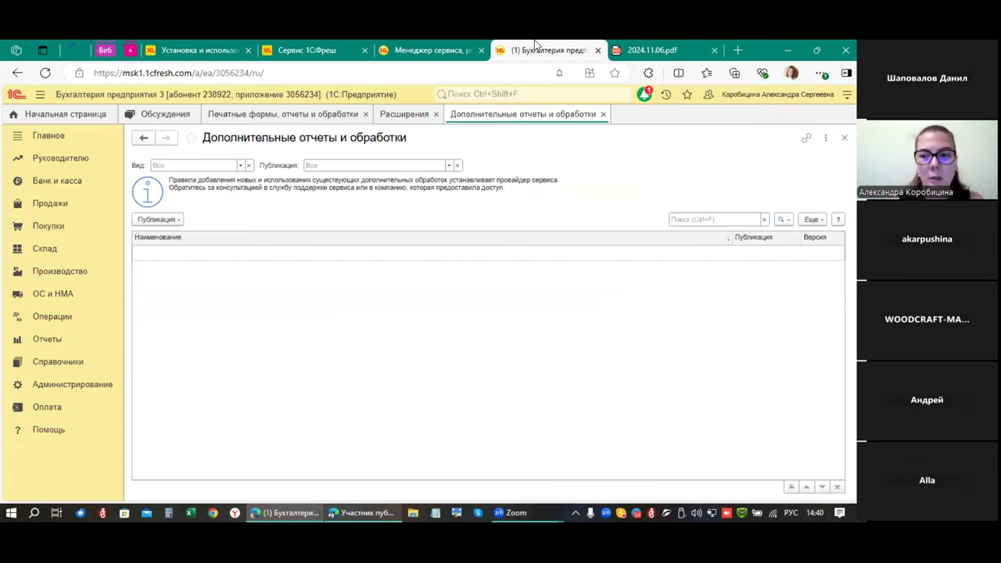
pyautogui.click(603, 115)
pyautogui.hotkey('ctrl', 'F4')
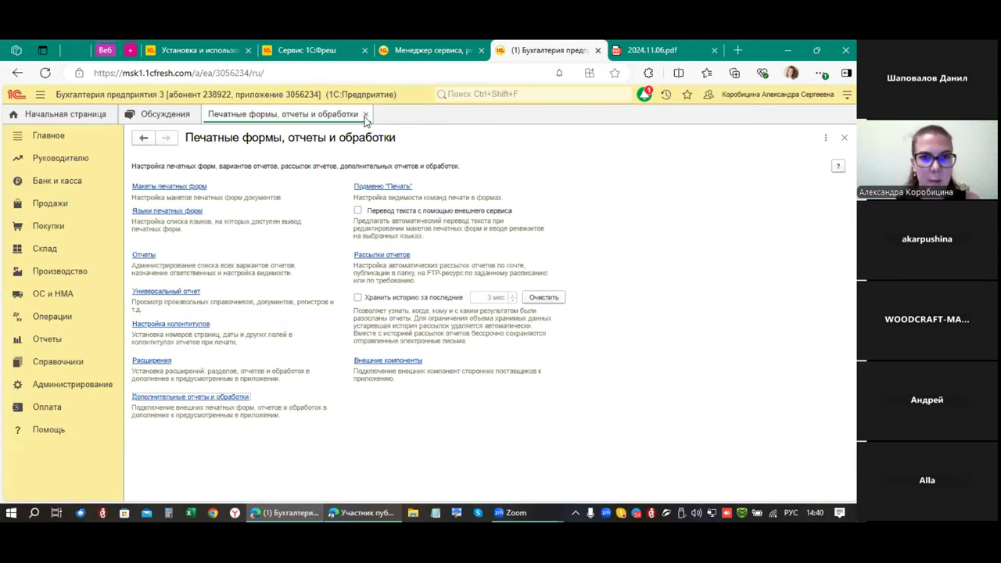
pyautogui.click(365, 114)
# Step: Open the Договор возмездного оказания услуг template from the Шаблоны договоров list in Справочники
pyautogui.click(74, 364)
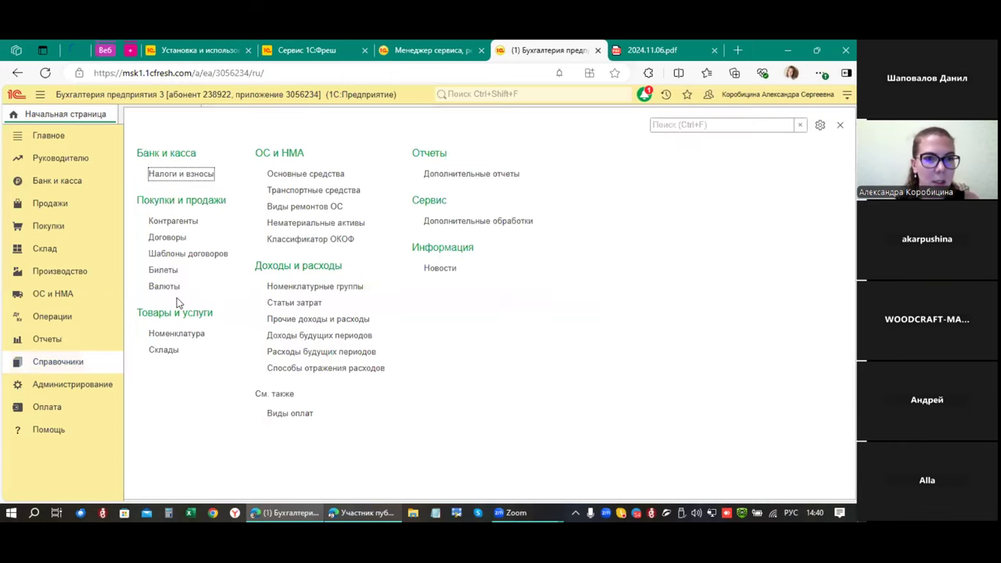
pyautogui.click(325, 287)
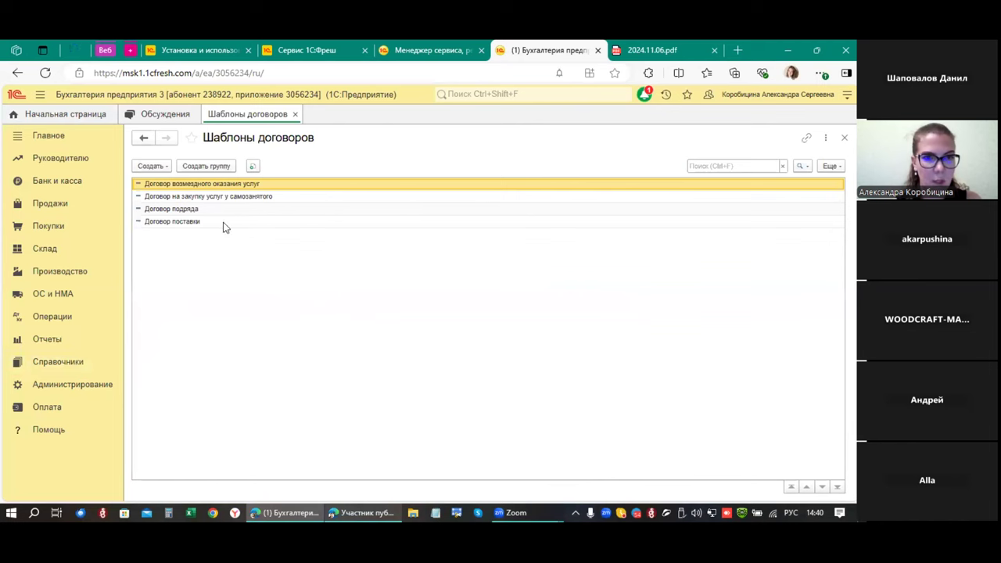
pyautogui.click(217, 209)
pyautogui.click(217, 221)
pyautogui.click(210, 186)
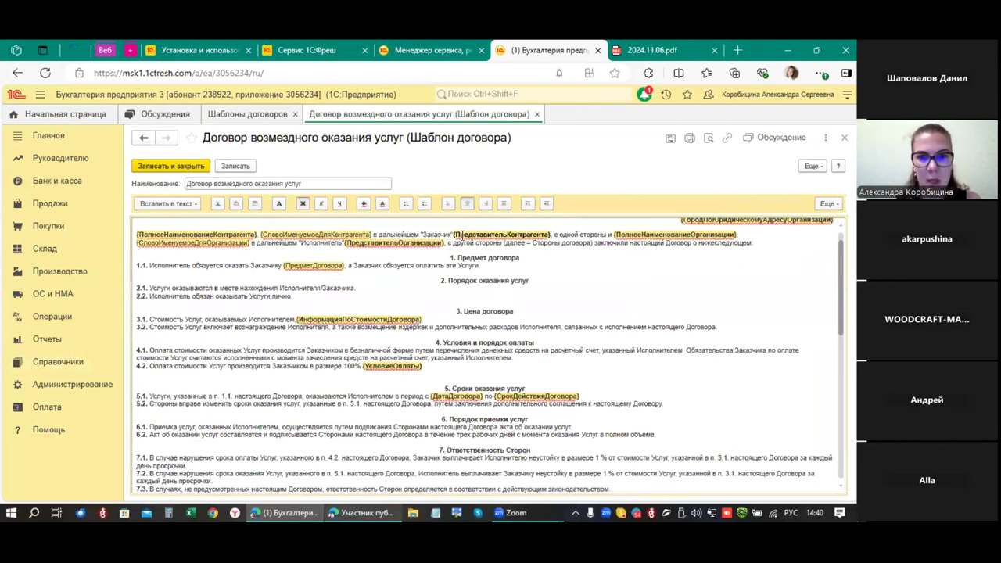
# Step: Examine the template's placeholders for party representatives, contract subject, cost and payment terms, and close the template
pyautogui.click(462, 235)
pyautogui.click(393, 243)
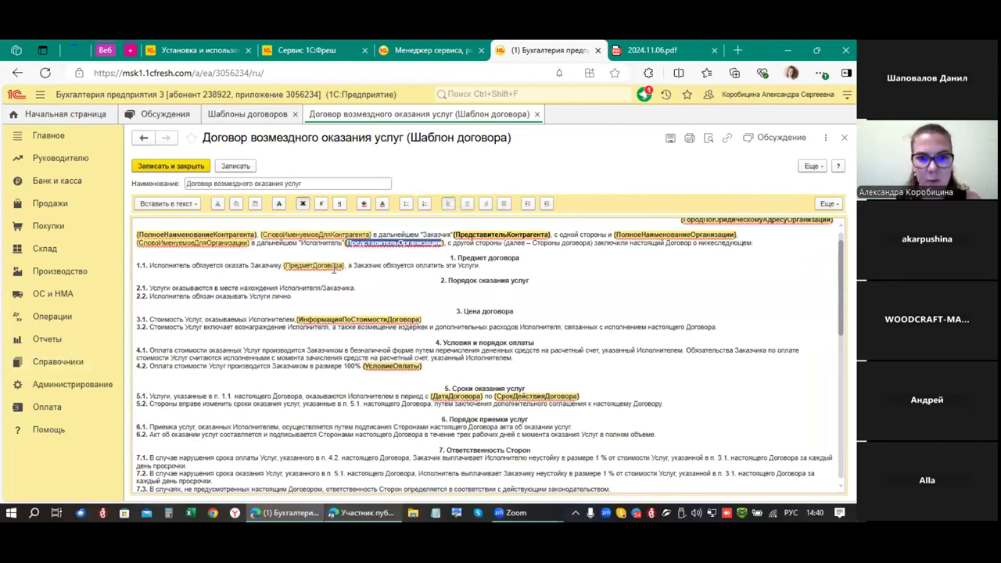
pyautogui.click(334, 266)
pyautogui.click(342, 320)
pyautogui.click(381, 367)
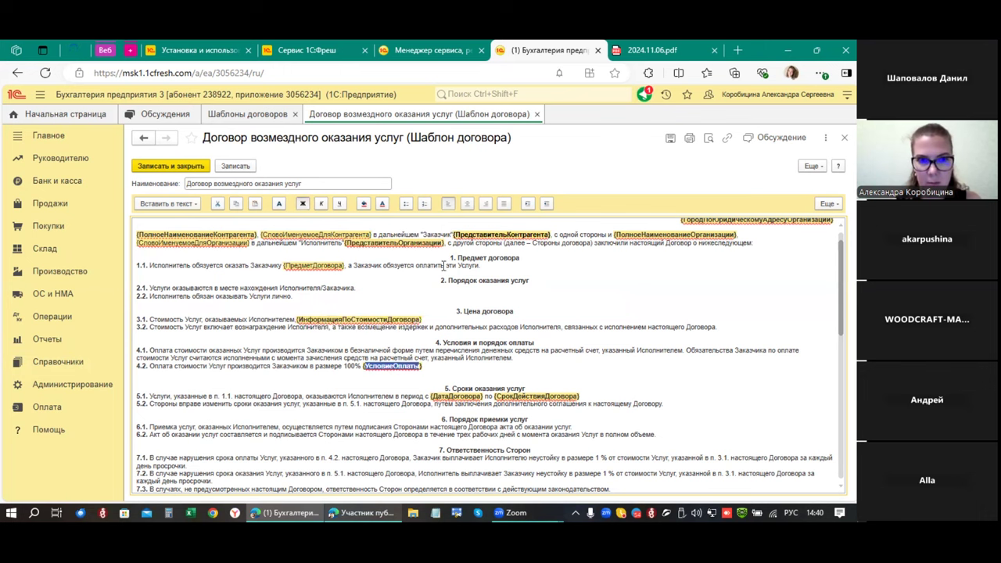
pyautogui.click(536, 114)
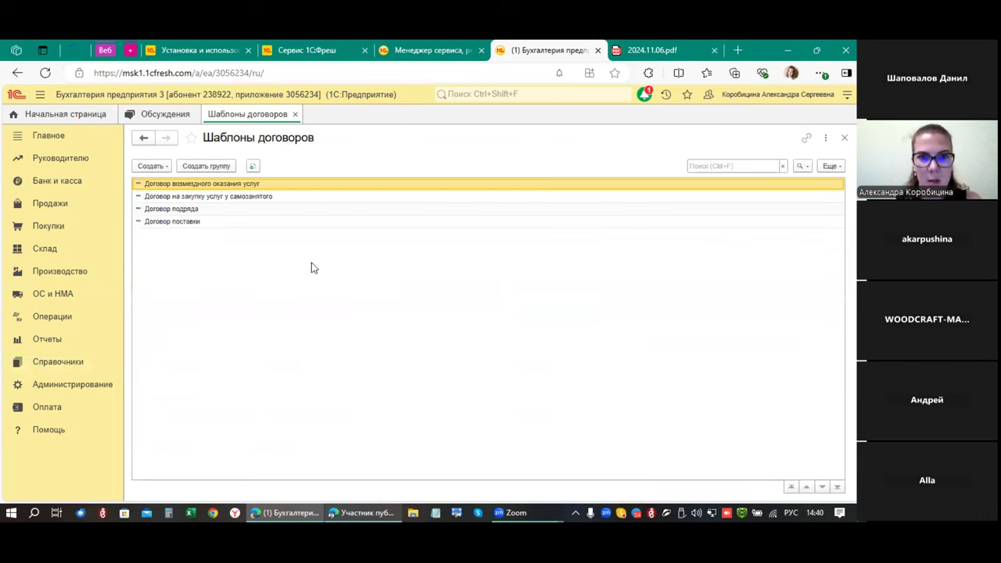
# Step: Start a new contract template based on Договор возмездного оказания услуг and look over its name and text
pyautogui.click(159, 167)
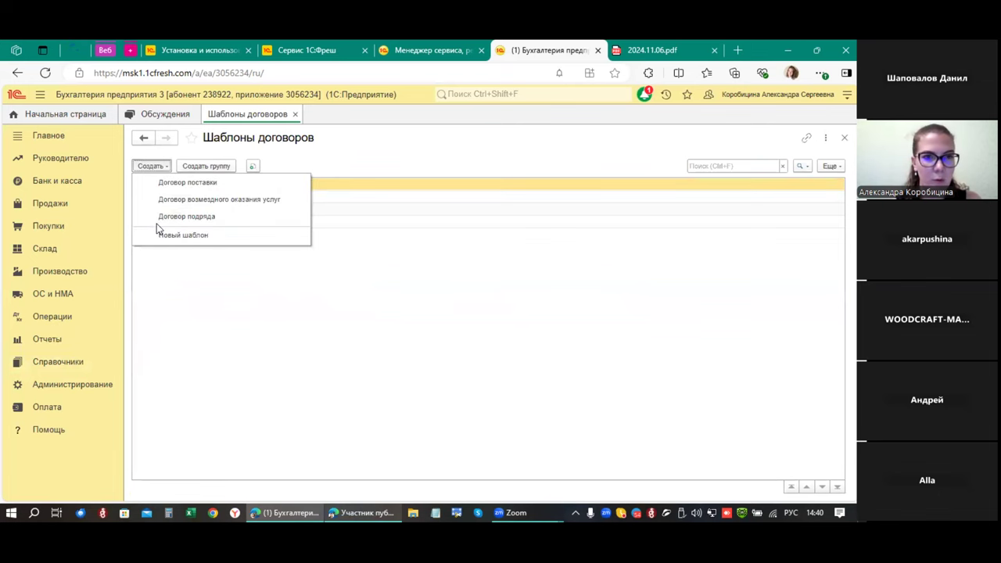
pyautogui.click(208, 199)
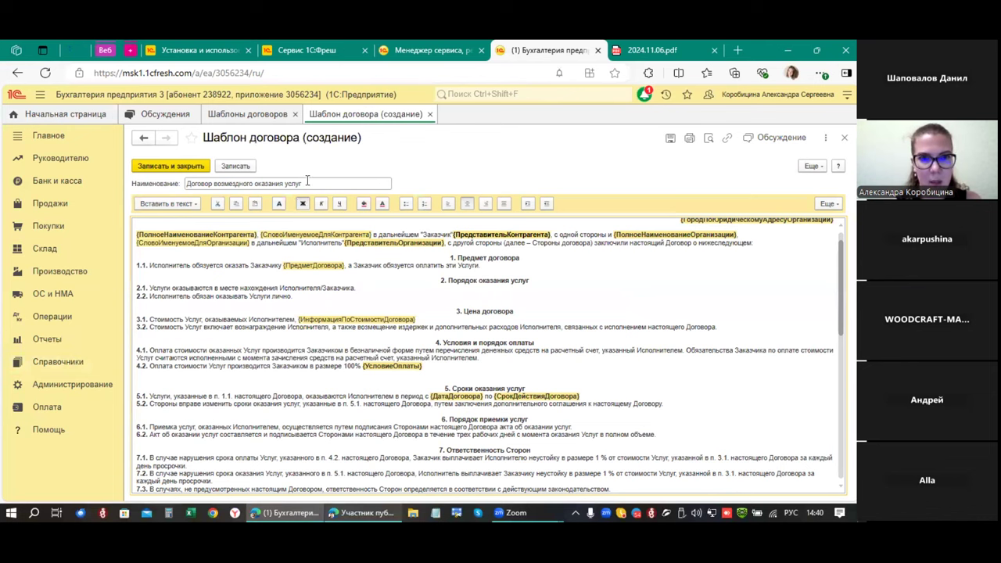
pyautogui.click(312, 180)
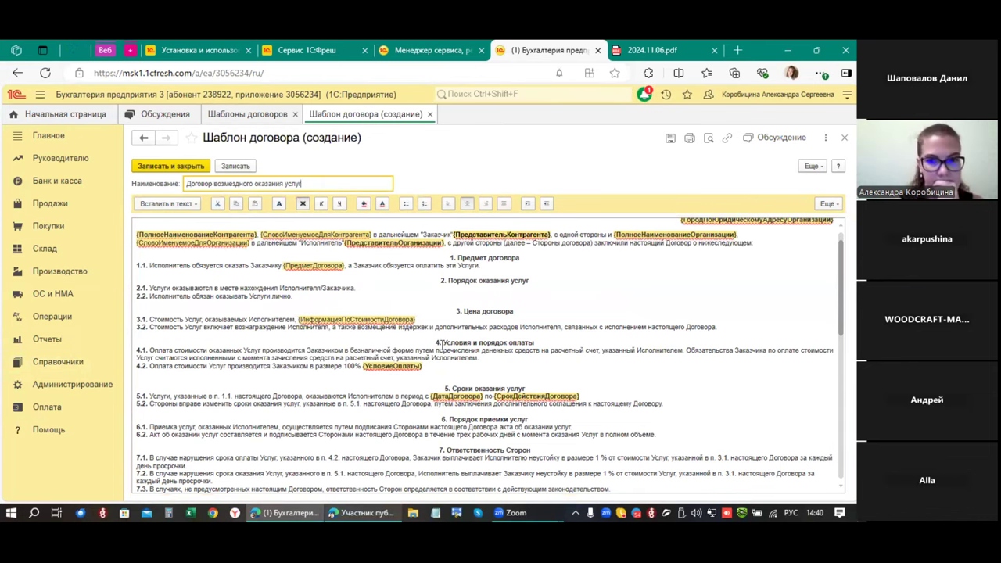
pyautogui.scroll(-5, 442, 344)
pyautogui.scroll(5, 391, 333)
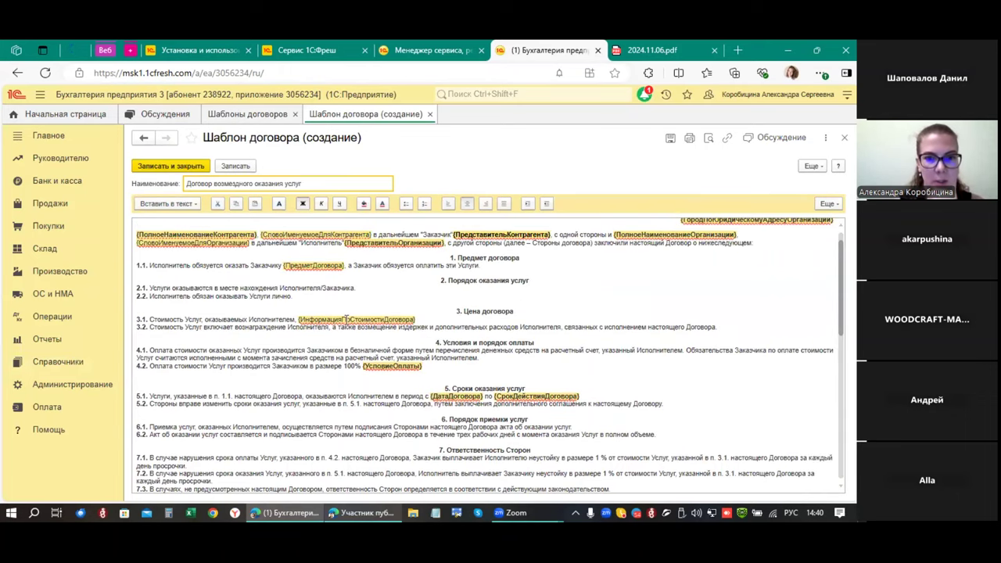
# Step: Examine the parameters insertable into the text, from Наши реквизиты to Счет на оплату, and the template's closing Реквизиты и подписи сторон section
pyautogui.rightClick(345, 320)
pyautogui.click(184, 225)
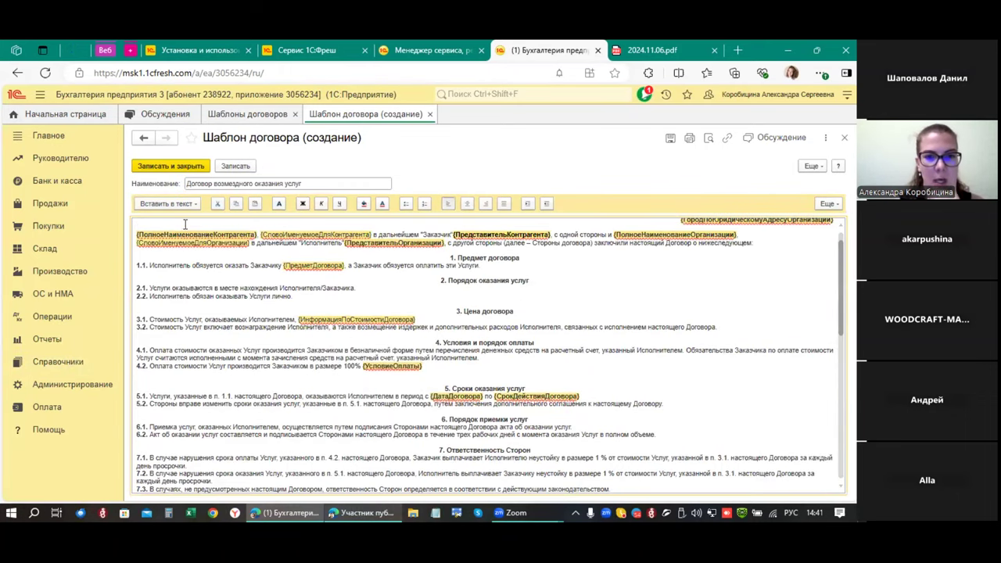
pyautogui.click(186, 207)
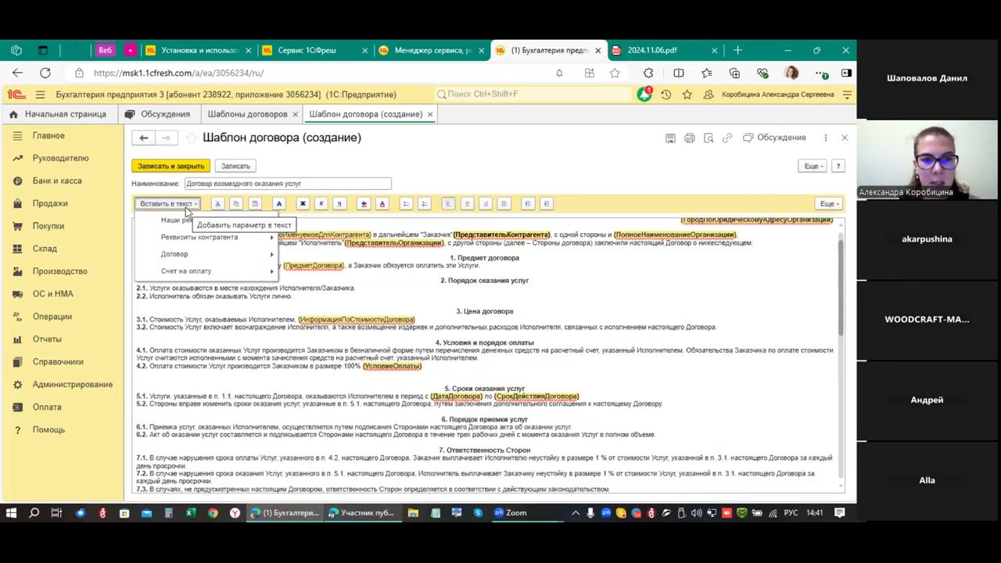
pyautogui.moveTo(258, 224)
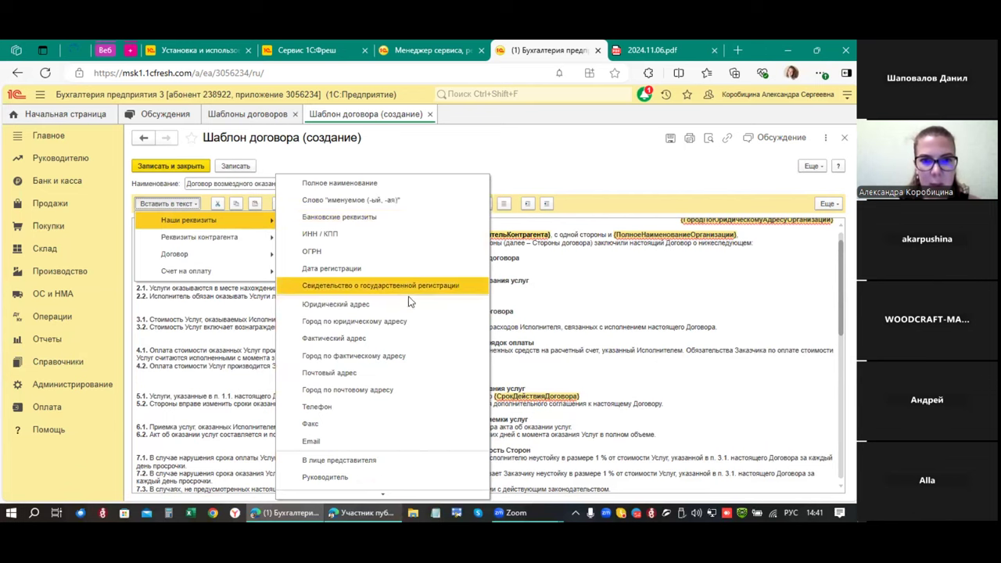
pyautogui.scroll(-3, 394, 399)
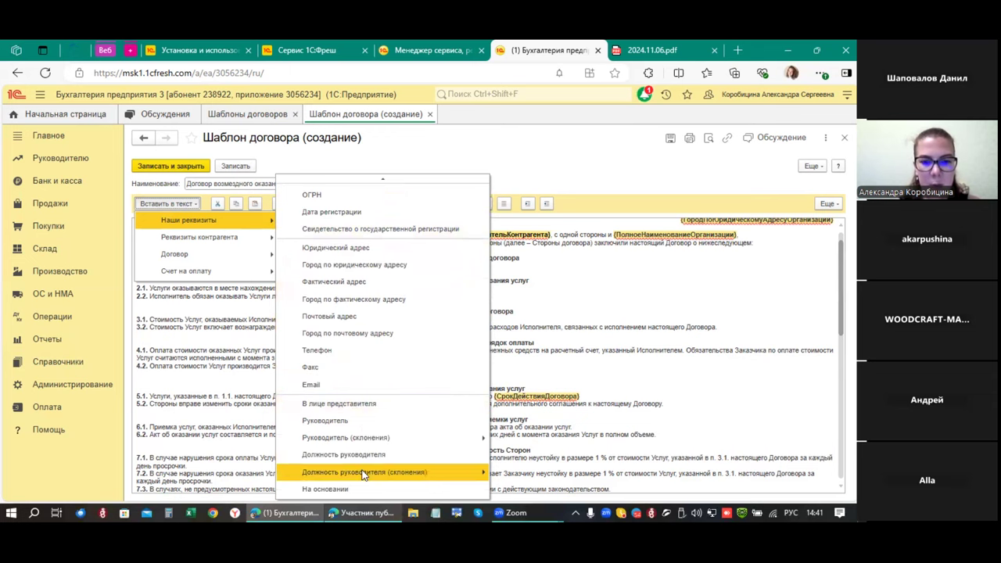
pyautogui.moveTo(235, 240)
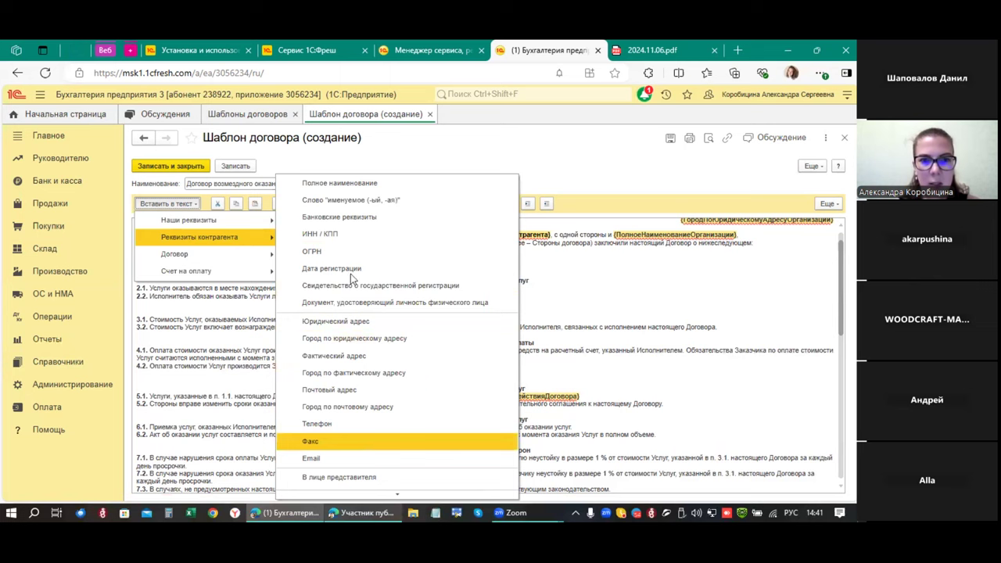
pyautogui.scroll(-2, 375, 420)
pyautogui.scroll(2, 377, 421)
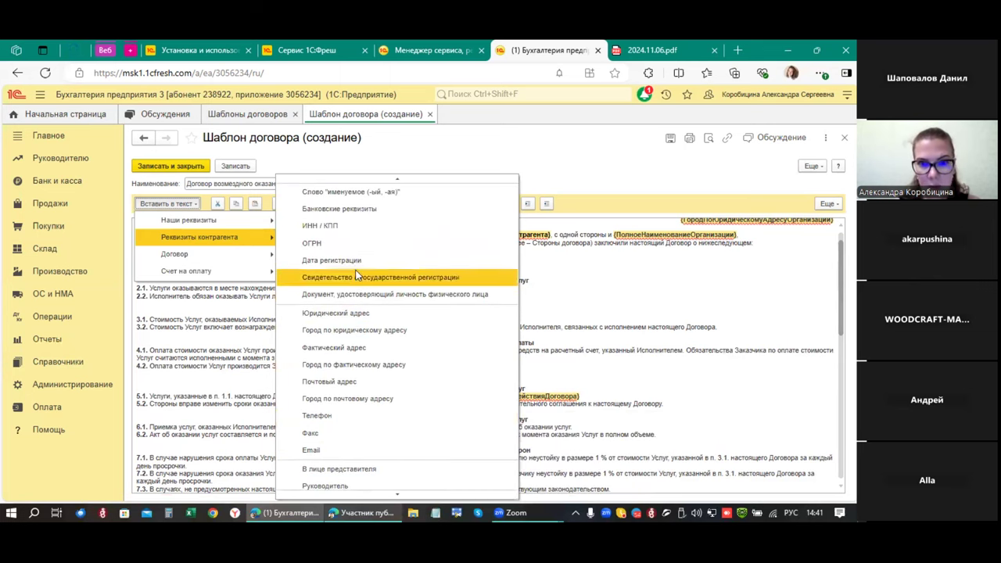
pyautogui.moveTo(210, 263)
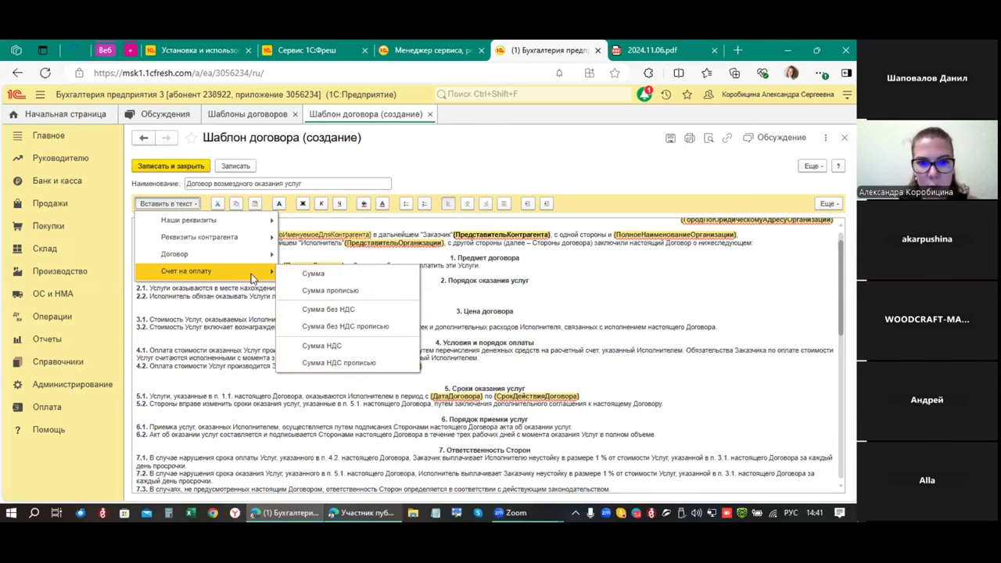
pyautogui.scroll(-5, 229, 401)
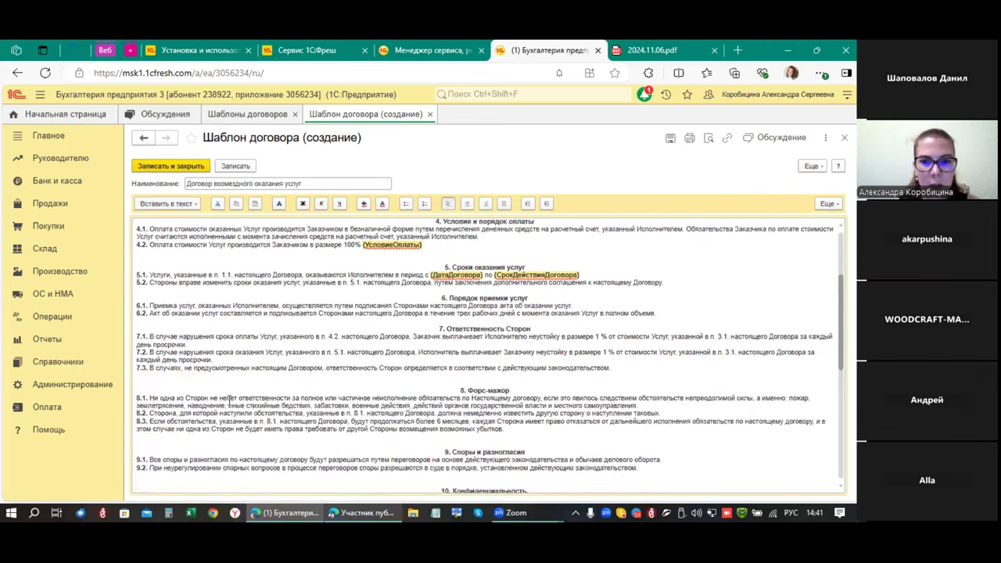
pyautogui.scroll(-6, 228, 401)
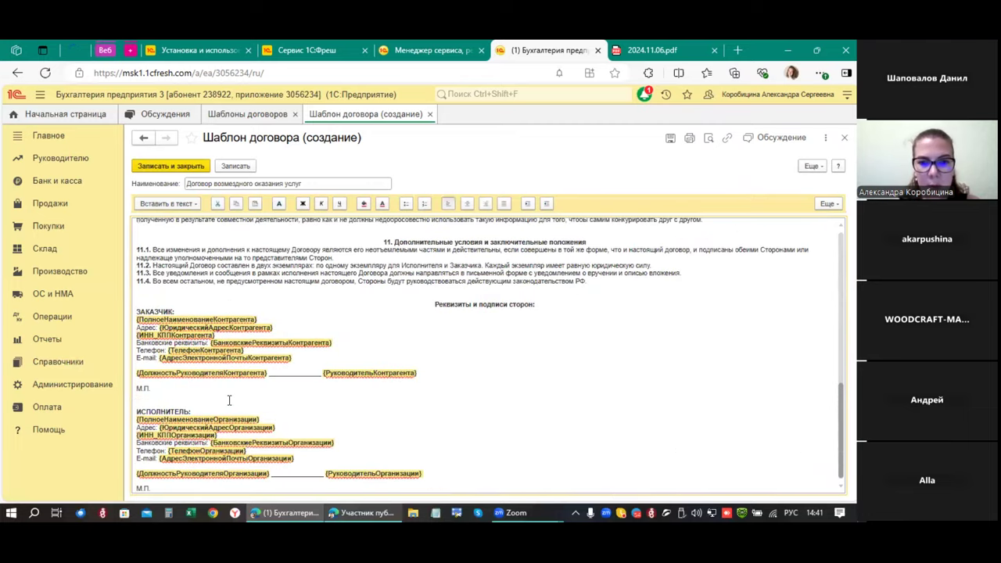